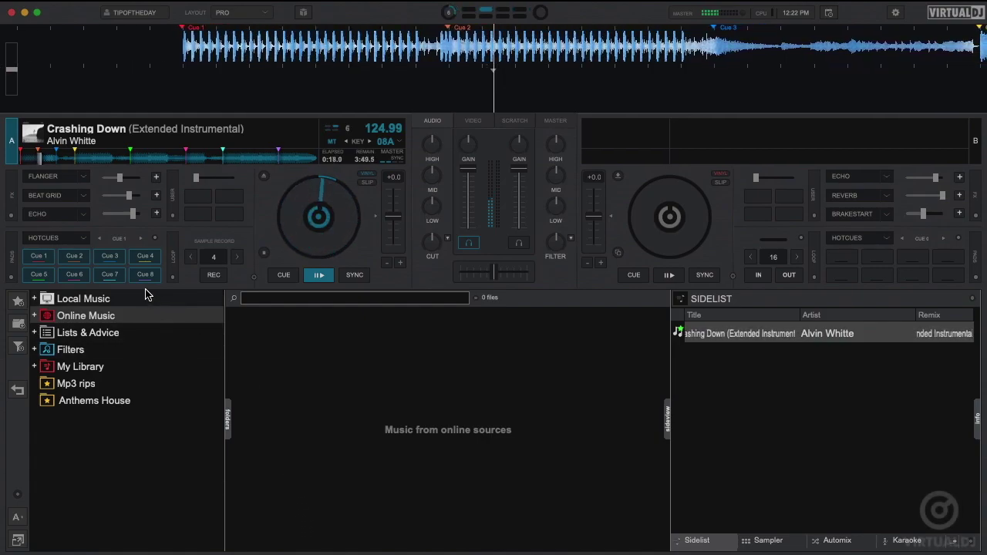
Step: Switch deck A's pads from hotcues to the slicer page
{"action": "left_click", "coordinate": [84, 240]}
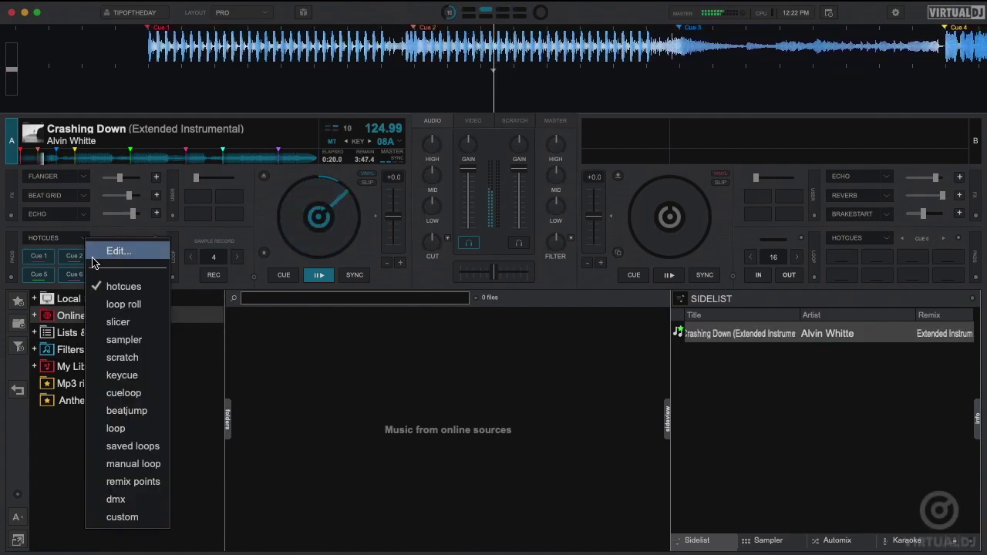
{"action": "left_click", "coordinate": [116, 322]}
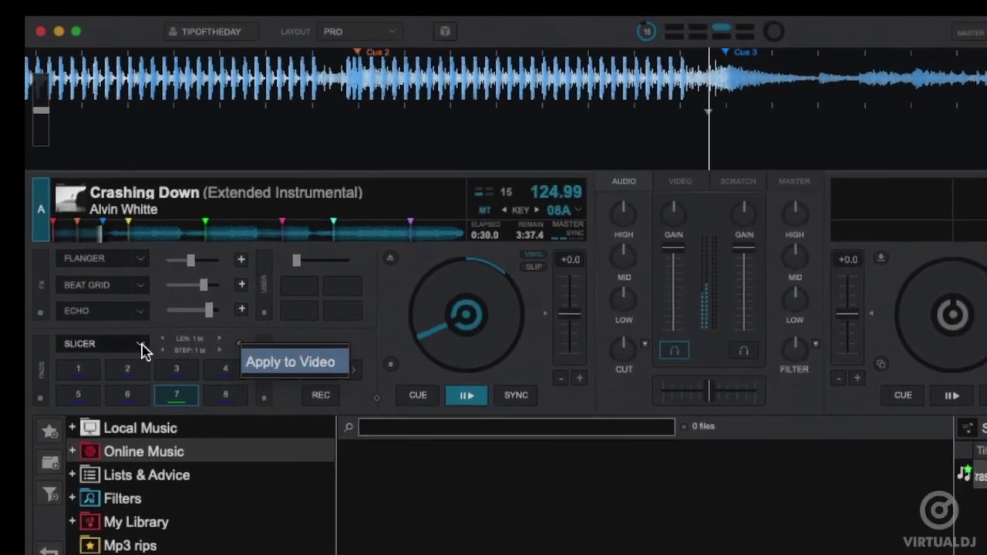
Step: Return deck A's pads to hotcues and jump playback to Cue 3, Cue 4, Cue 5, then Cue 4
{"action": "left_click", "coordinate": [142, 348]}
{"action": "left_click", "coordinate": [176, 414]}
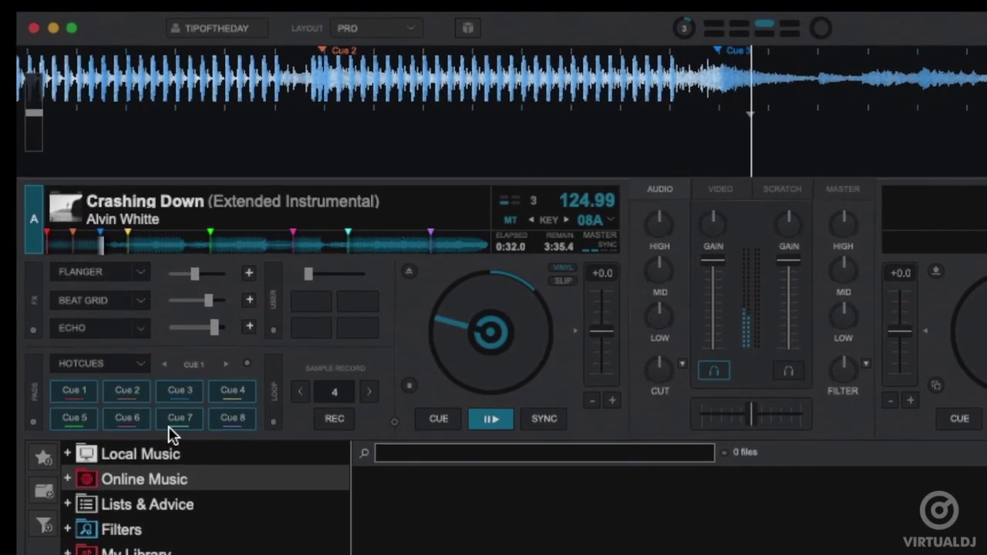
{"action": "left_click", "coordinate": [180, 392]}
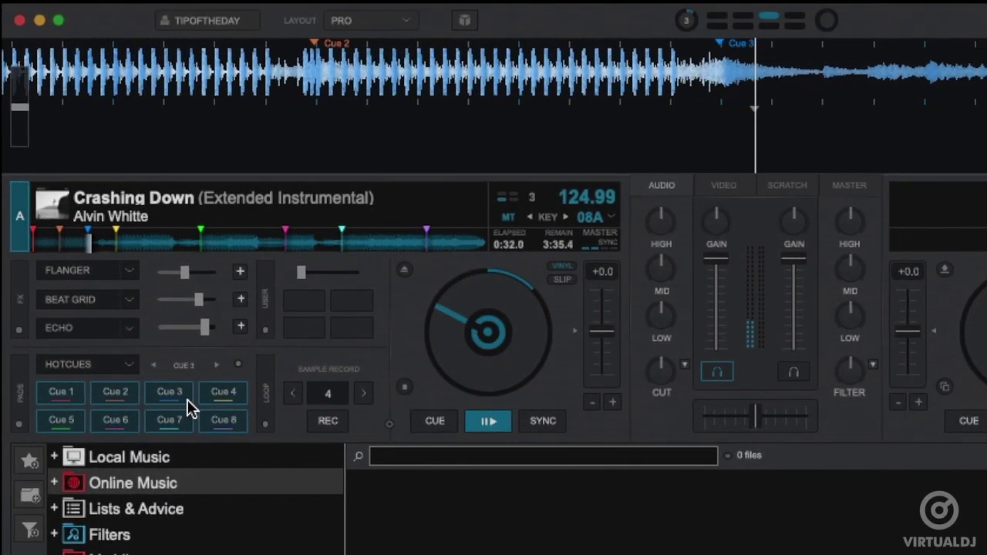
{"action": "left_click", "coordinate": [223, 391]}
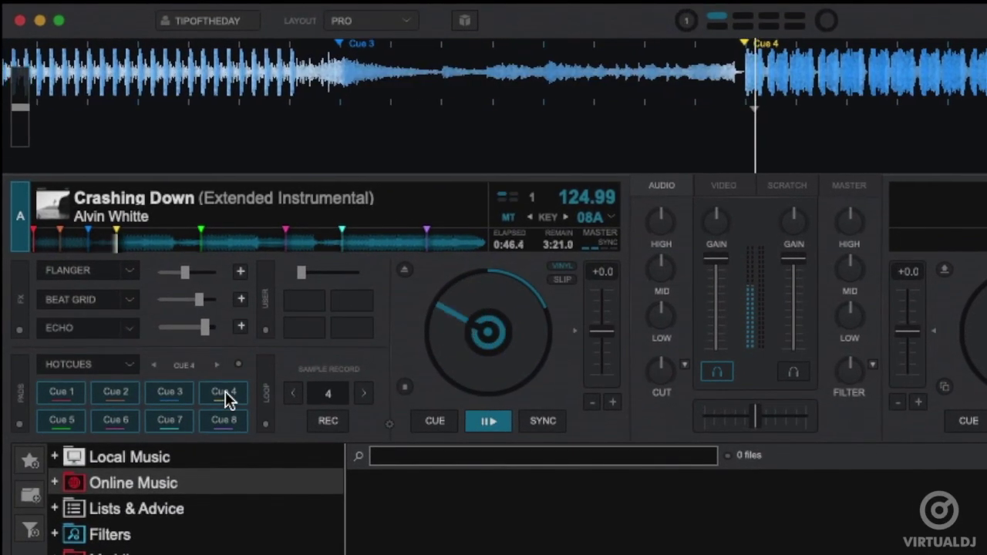
{"action": "left_click", "coordinate": [66, 419]}
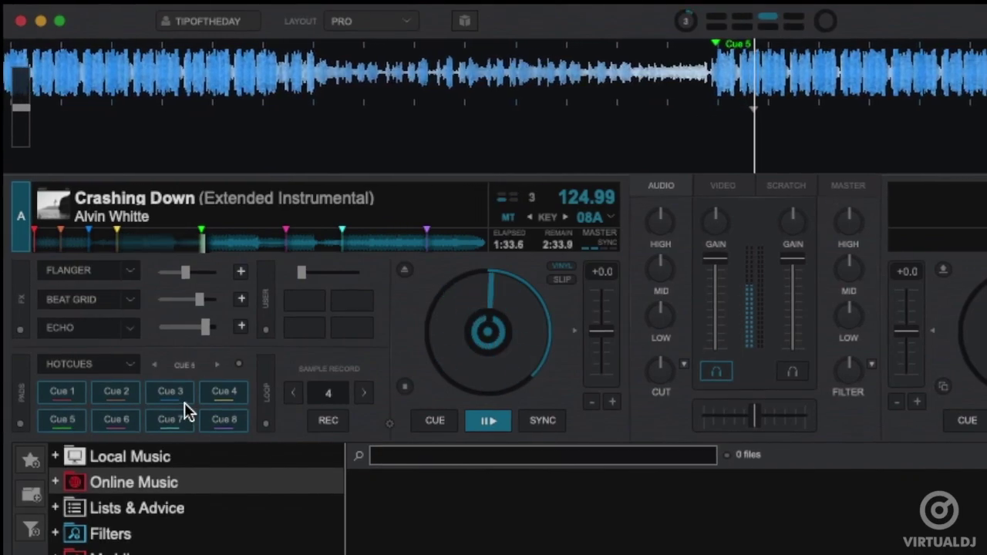
{"action": "left_click", "coordinate": [222, 394]}
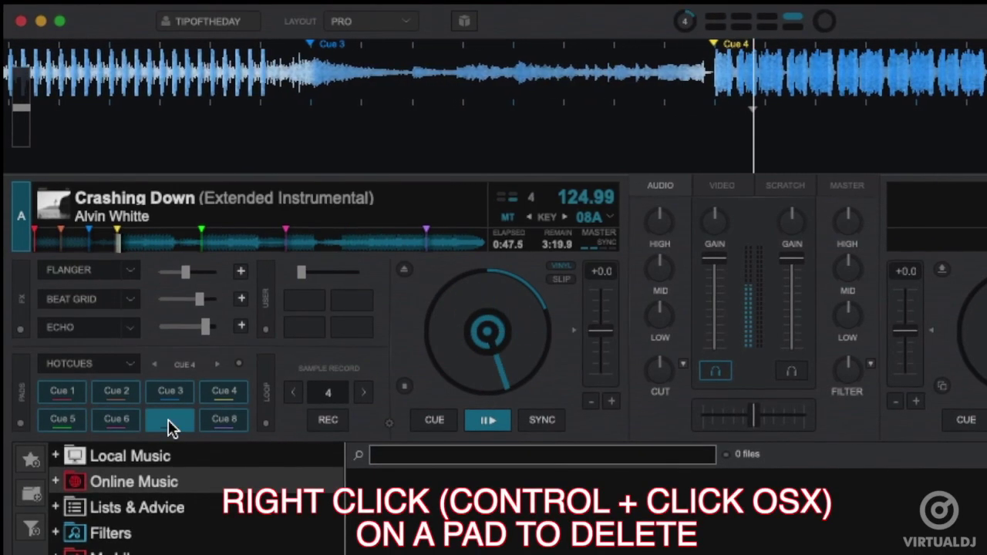
Step: Put deck A's pads on loop roll and trigger 1/2, a short roll, 1/4 and 2 rolls
{"action": "left_click", "coordinate": [128, 368]}
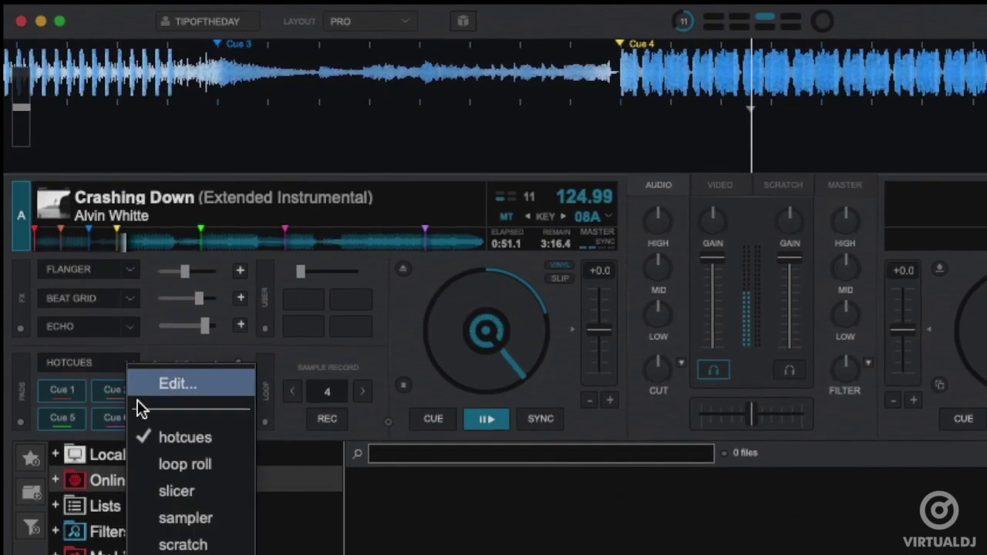
{"action": "left_click", "coordinate": [163, 463]}
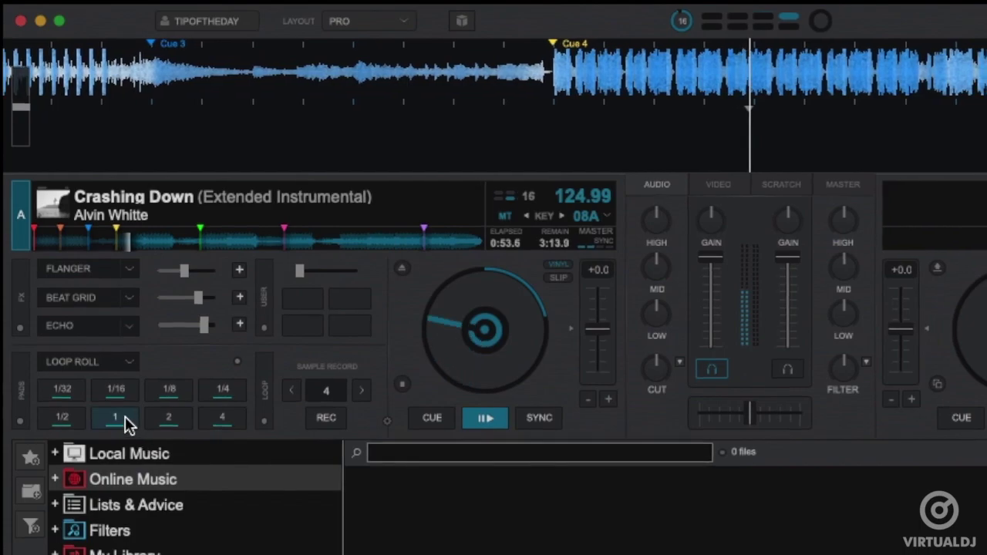
{"action": "left_click", "coordinate": [63, 417]}
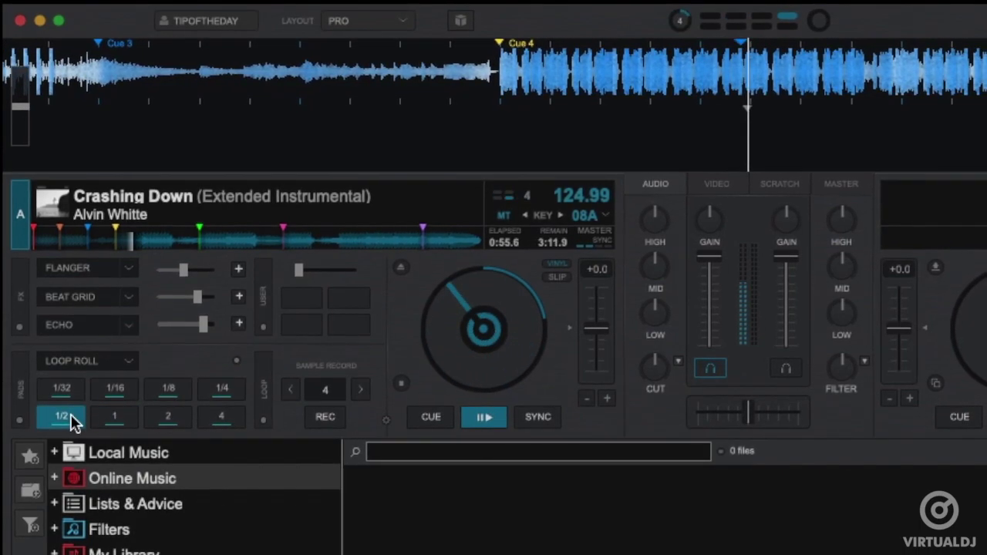
{"action": "left_click", "coordinate": [79, 425]}
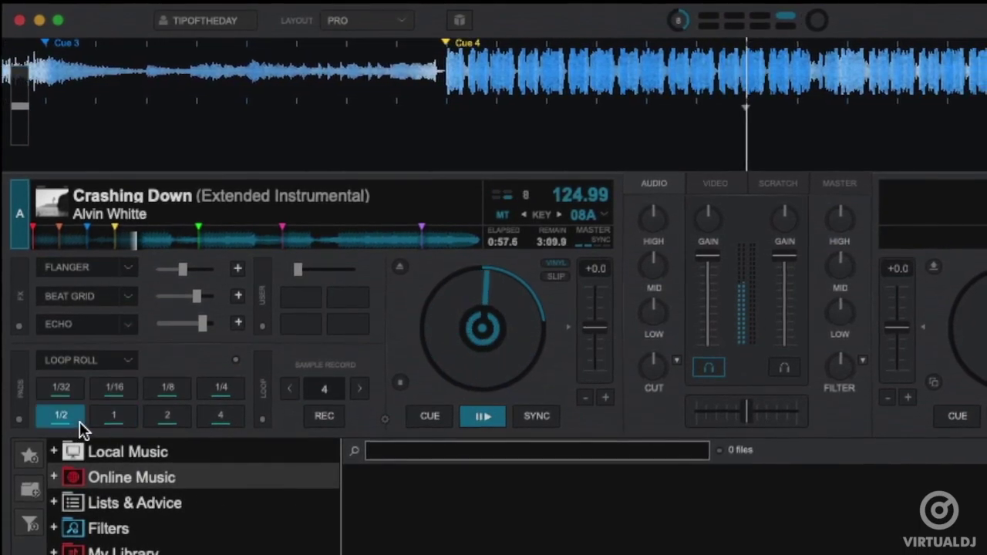
{"action": "left_click", "coordinate": [220, 393]}
{"action": "left_click", "coordinate": [170, 416]}
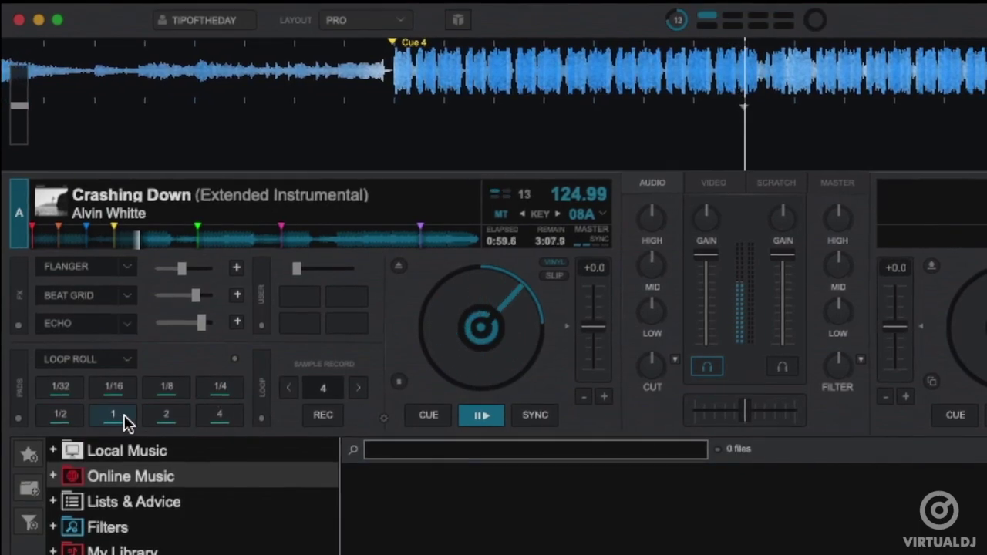
Step: Return deck A's pads to slicer mode and play slices 1 and 5
{"action": "left_click", "coordinate": [126, 361]}
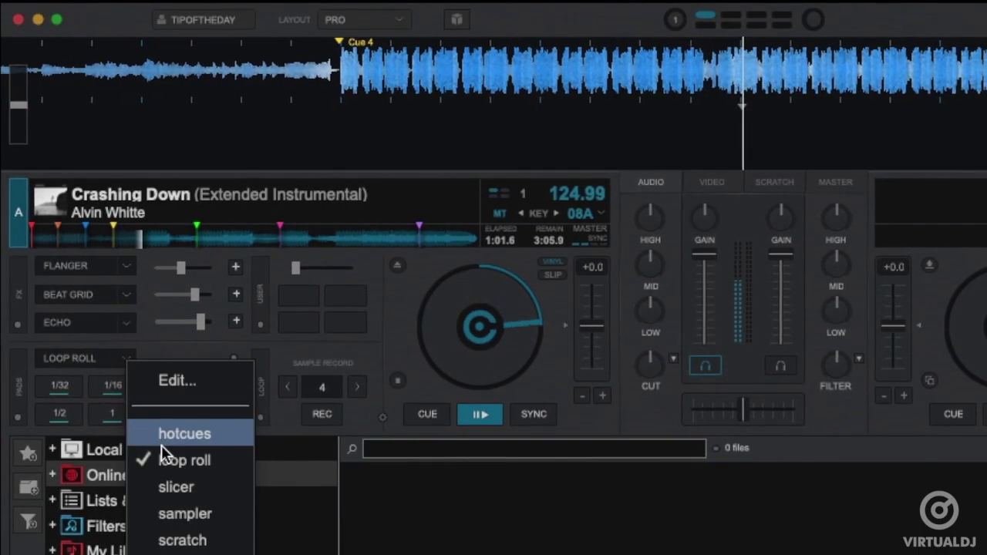
{"action": "left_click", "coordinate": [166, 484]}
{"action": "left_click", "coordinate": [62, 395]}
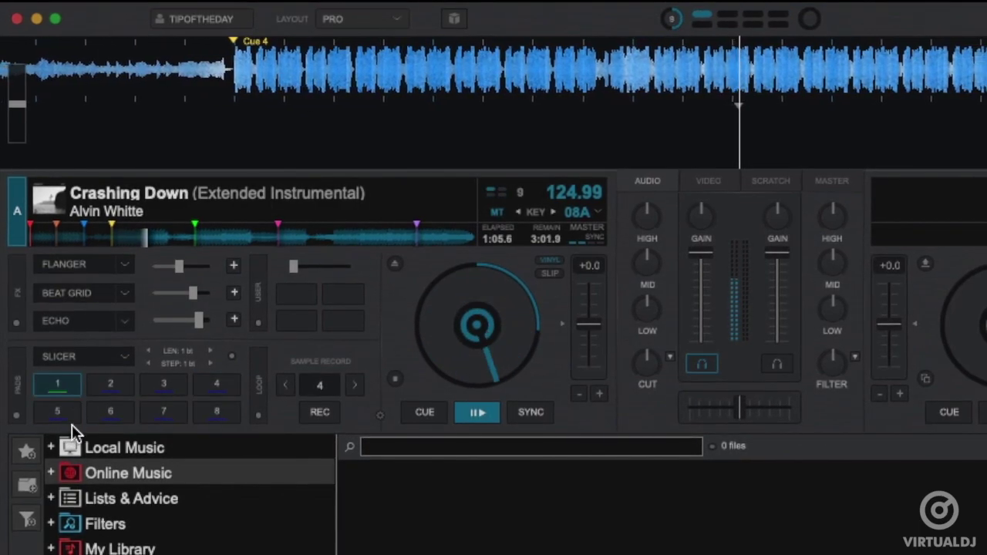
{"action": "left_click", "coordinate": [67, 414]}
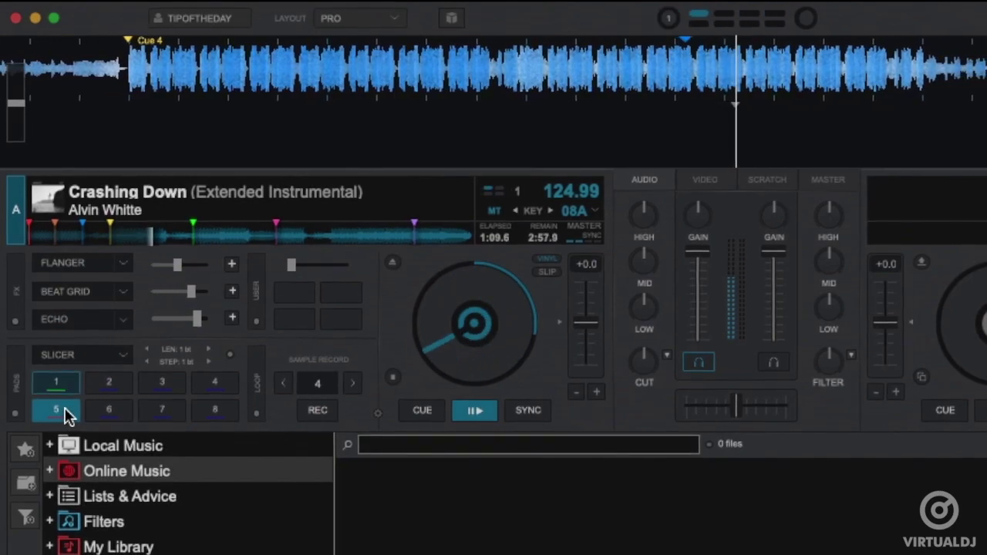
Step: Switch deck A's pads to the sampler page showing the Famous bank
{"action": "left_click", "coordinate": [124, 354]}
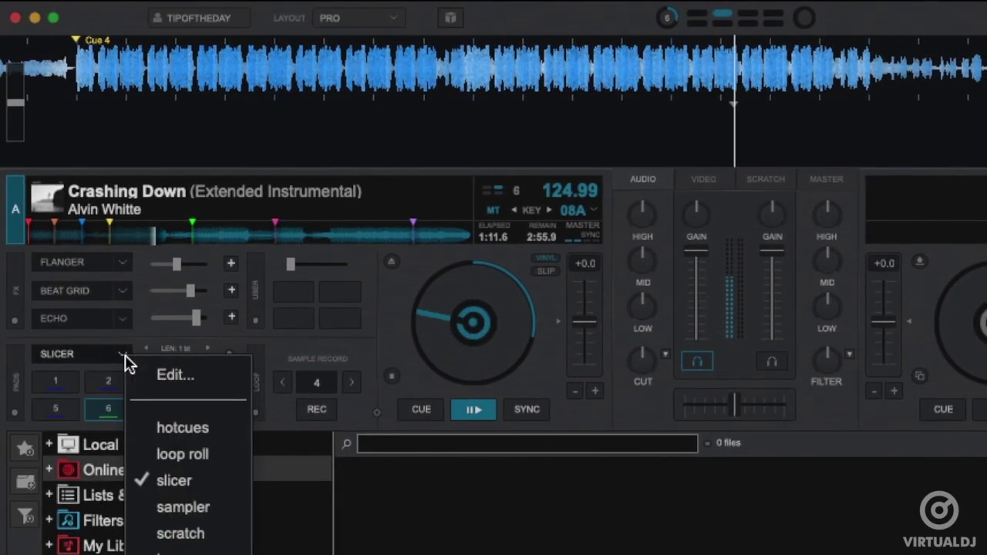
{"action": "left_click", "coordinate": [183, 506]}
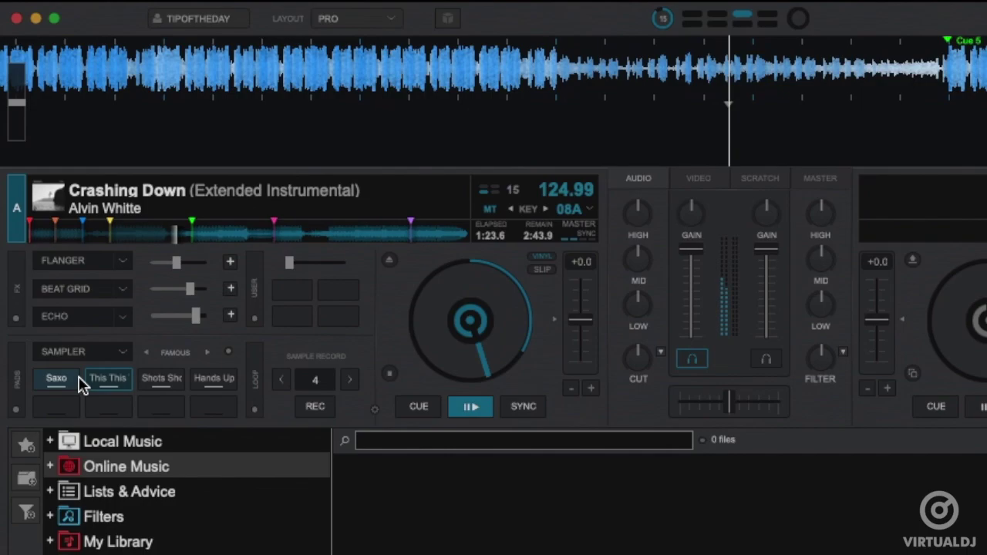
Step: Put deck A's pads on scratch and trigger 1x Flares, baby scratches, SCR 2, SCR 1 and SCR 3
{"action": "left_click", "coordinate": [123, 352]}
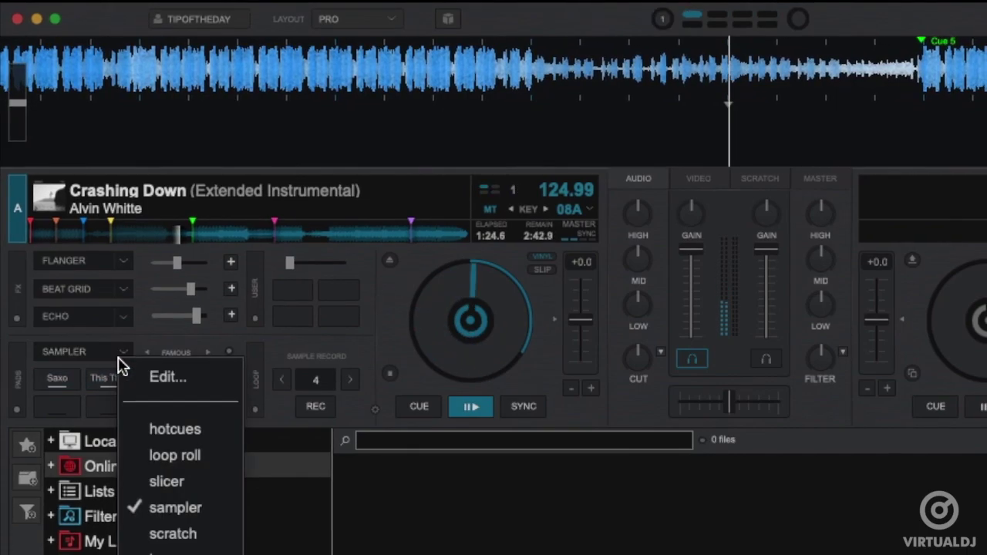
{"action": "left_click", "coordinate": [171, 534]}
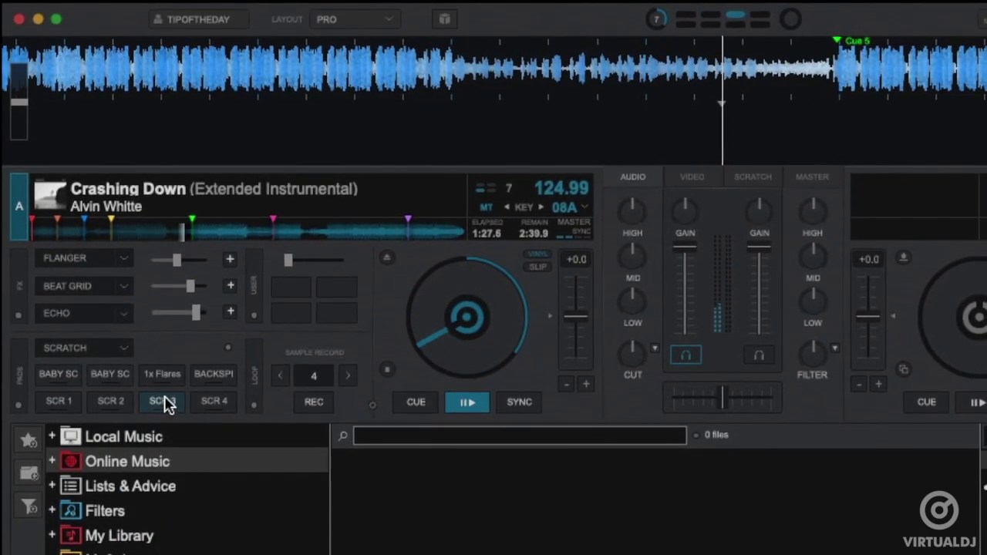
{"action": "left_click", "coordinate": [171, 383]}
{"action": "left_click", "coordinate": [106, 376]}
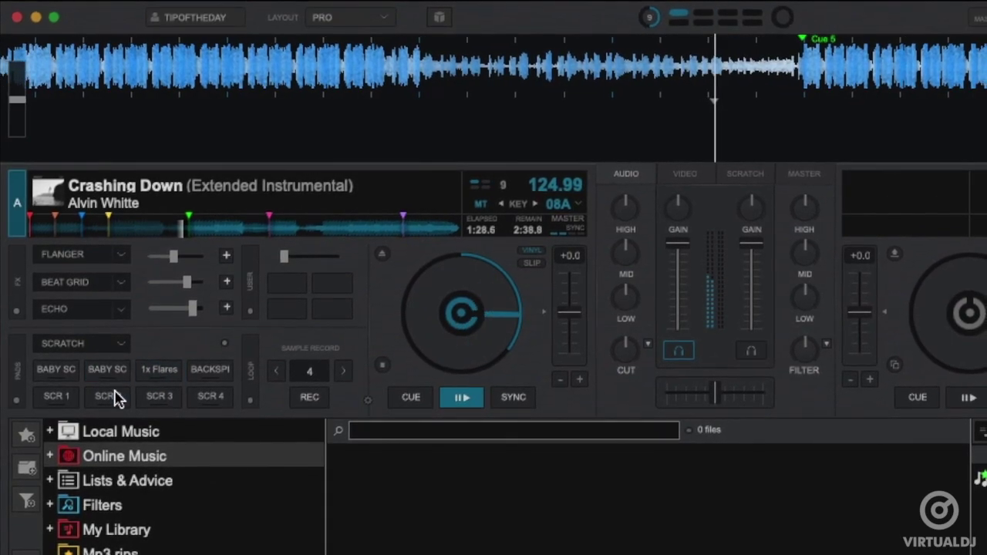
{"action": "left_click", "coordinate": [113, 404]}
{"action": "left_click", "coordinate": [51, 396]}
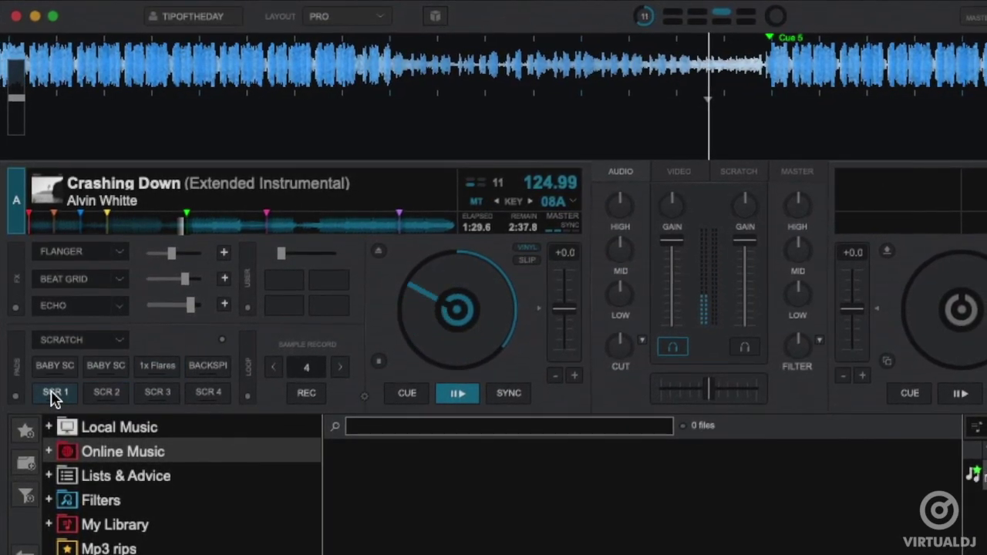
{"action": "left_click", "coordinate": [61, 373]}
{"action": "left_click", "coordinate": [108, 361]}
{"action": "left_click", "coordinate": [158, 390]}
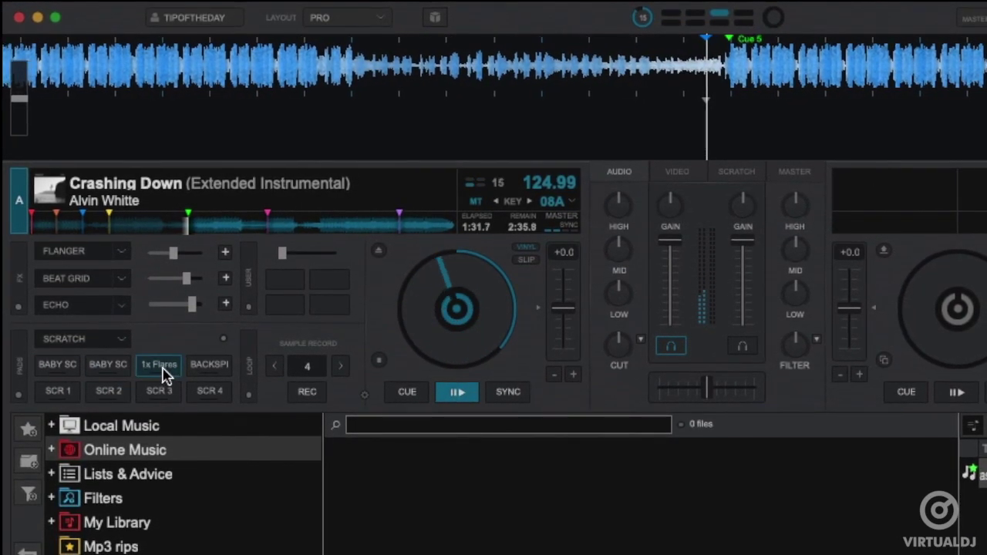
Step: Switch deck A's pads to keycue and play Cue 4 one key higher (+1)
{"action": "left_click", "coordinate": [123, 339]}
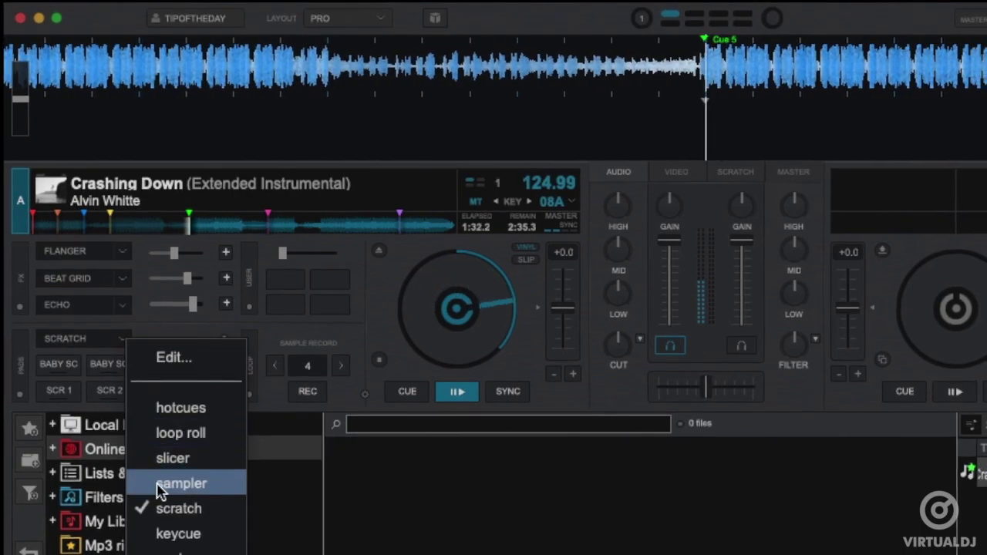
{"action": "left_click", "coordinate": [171, 533]}
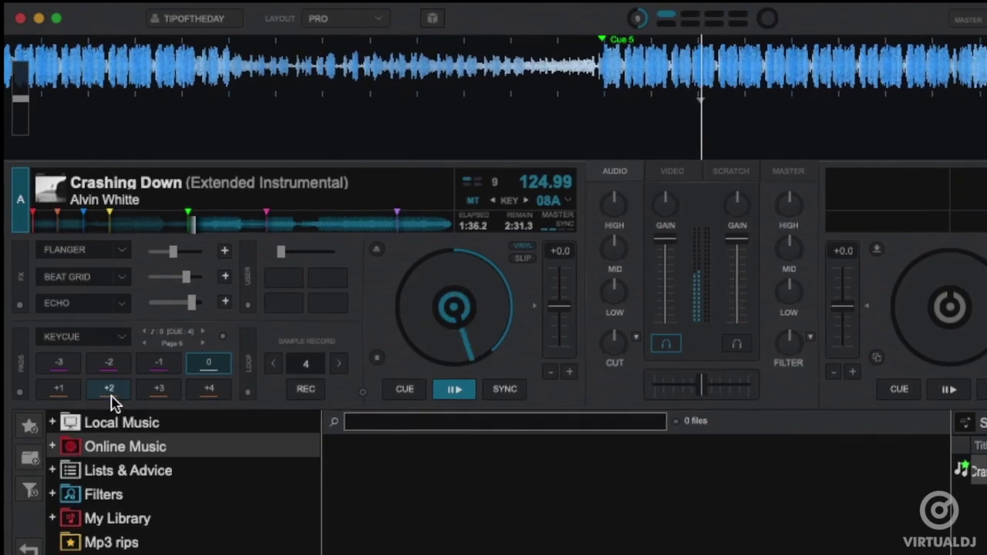
{"action": "left_click", "coordinate": [58, 388]}
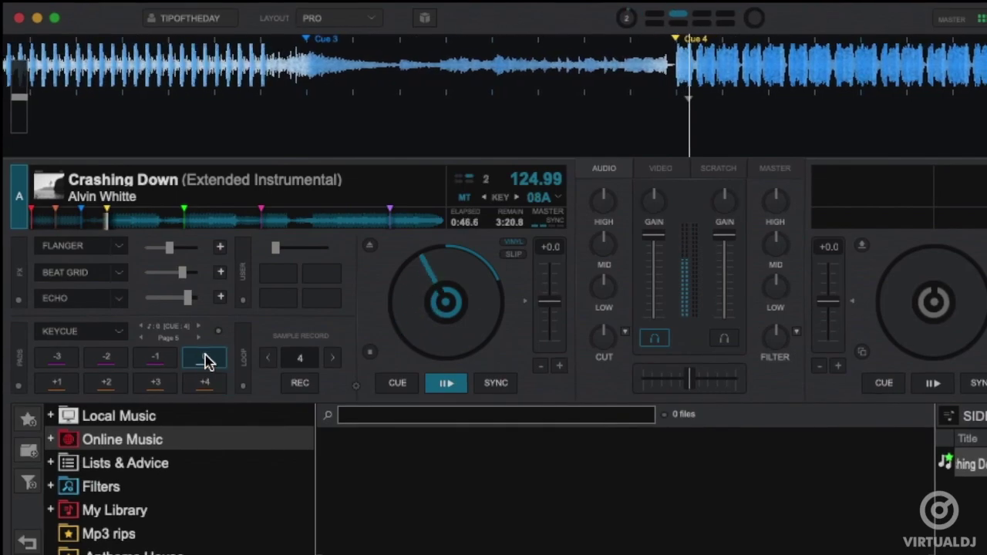
Step: Set deck A's pads to cueloop and loop from Cue 4, Cue 5, then Cue 4 again
{"action": "left_click", "coordinate": [122, 334]}
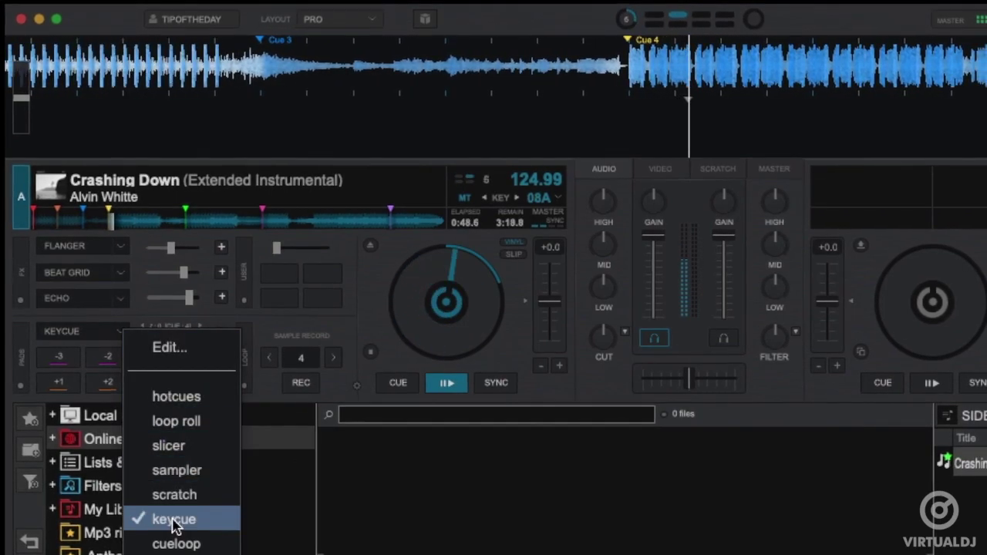
{"action": "left_click", "coordinate": [174, 541]}
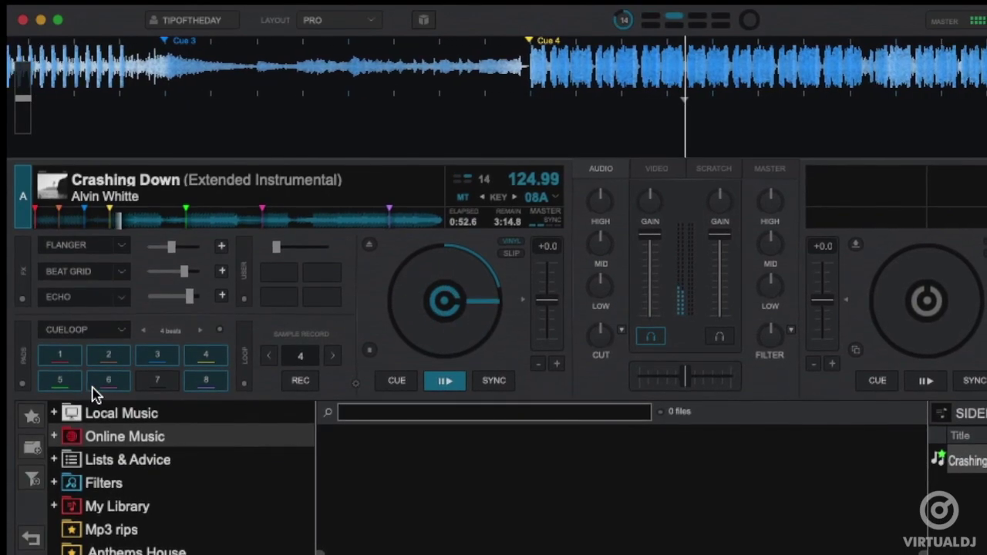
{"action": "left_click", "coordinate": [217, 363]}
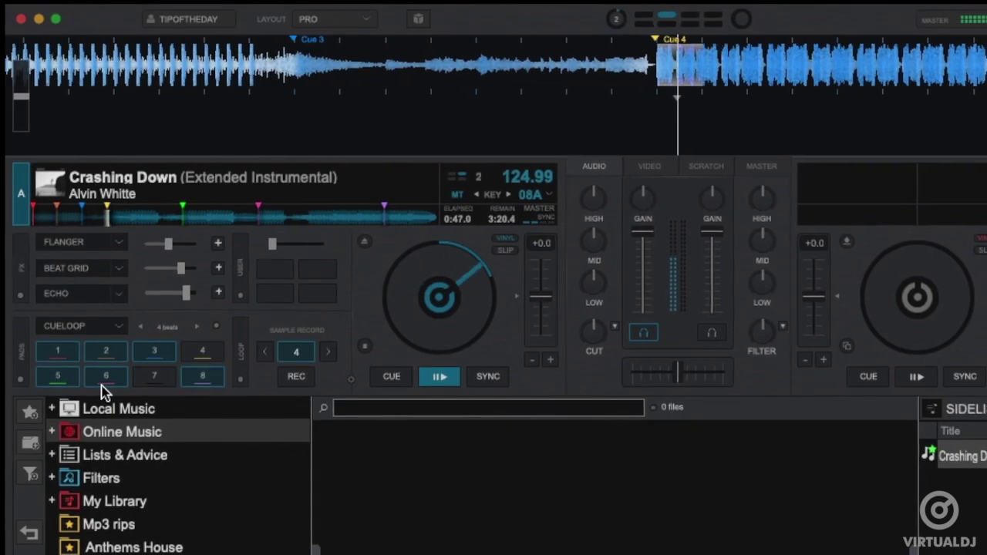
{"action": "left_click", "coordinate": [60, 379]}
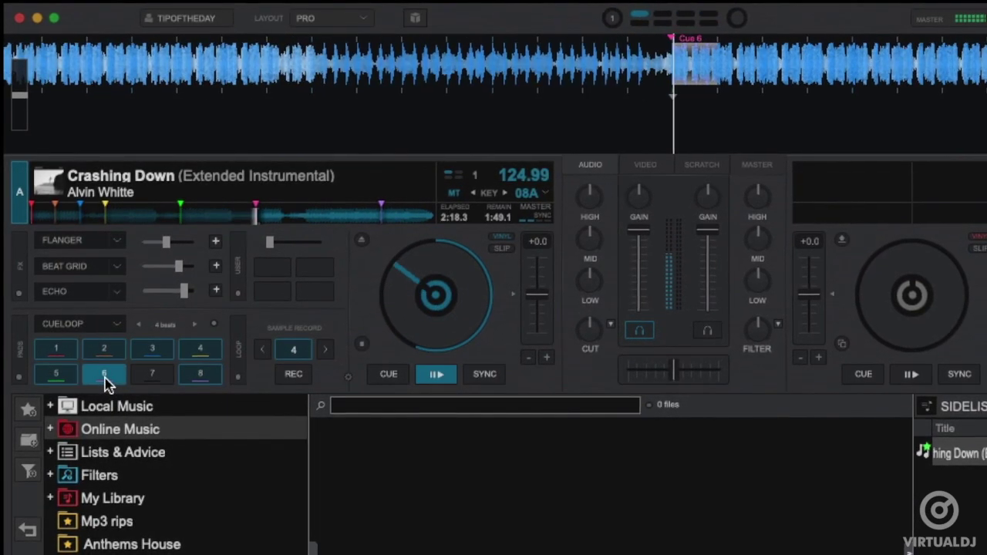
{"action": "left_click", "coordinate": [198, 351]}
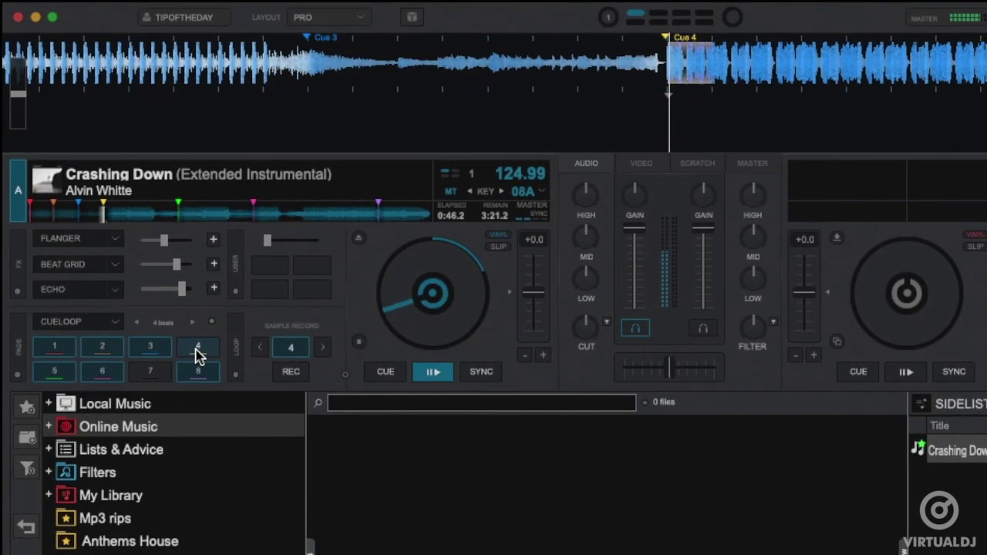
Step: Switch deck A's pads to beatjump and jump back 1, forward 1, back 2, back 1, forward 1 beat
{"action": "left_click", "coordinate": [117, 321]}
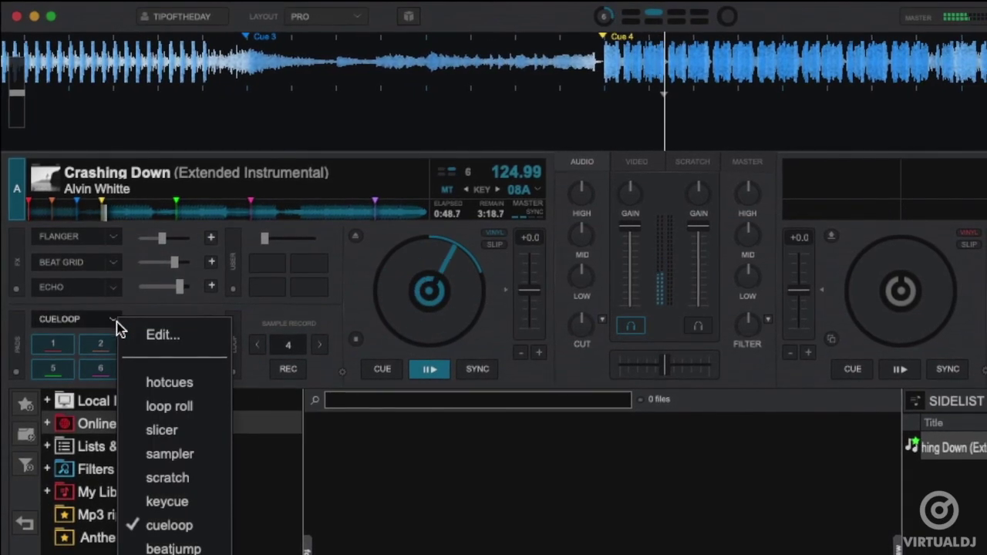
{"action": "left_click", "coordinate": [159, 547]}
{"action": "left_click", "coordinate": [62, 345]}
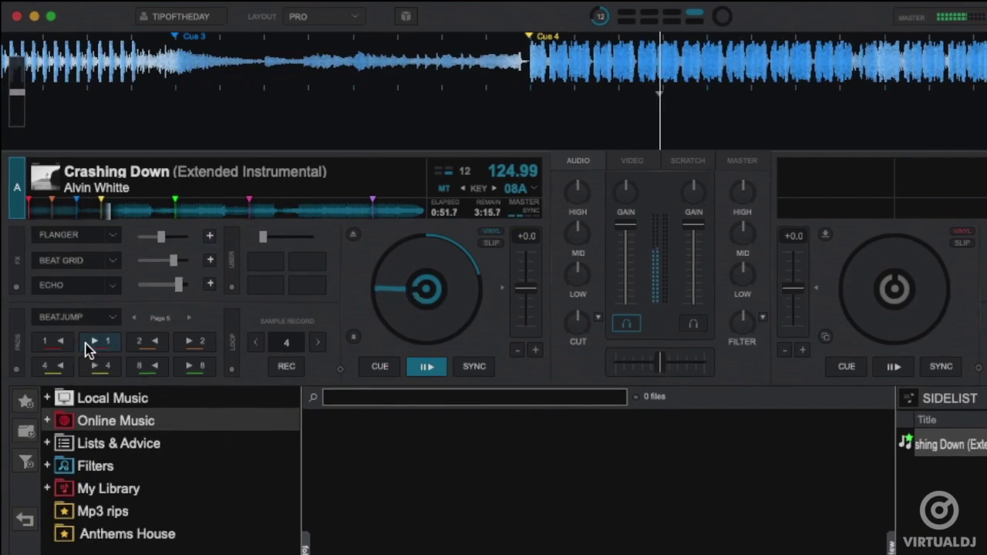
{"action": "left_click", "coordinate": [101, 342]}
{"action": "left_click", "coordinate": [149, 344]}
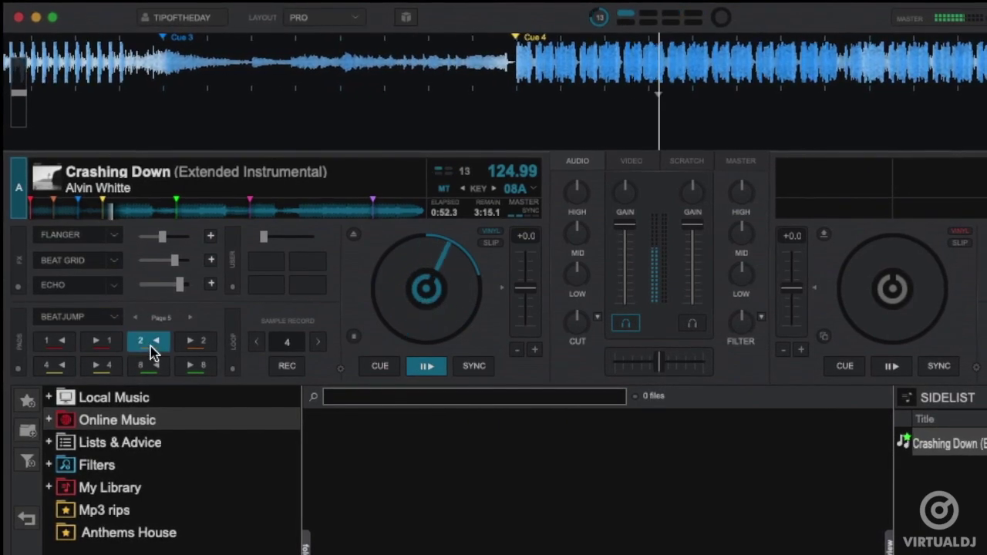
{"action": "left_click", "coordinate": [62, 345]}
{"action": "left_click", "coordinate": [101, 340]}
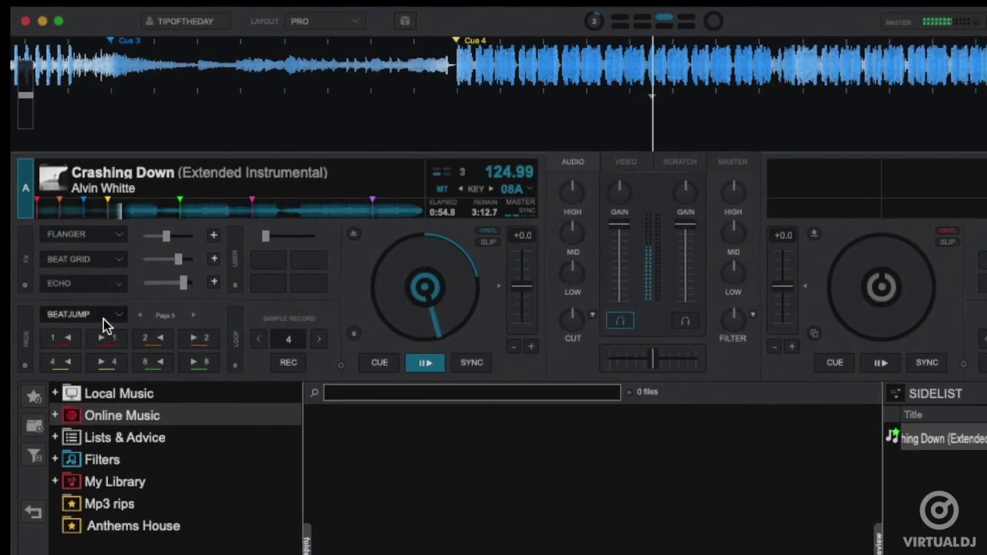
Step: Switch deck A's pads to the loop page and play 1-beat, 1/2-beat, then 2-beat loops
{"action": "left_click", "coordinate": [117, 315]}
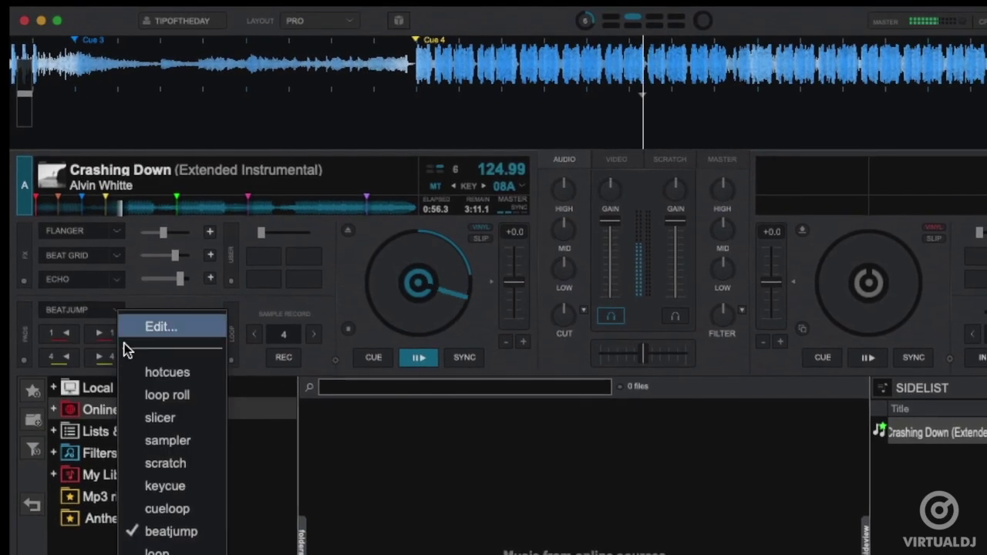
{"action": "left_click", "coordinate": [156, 549]}
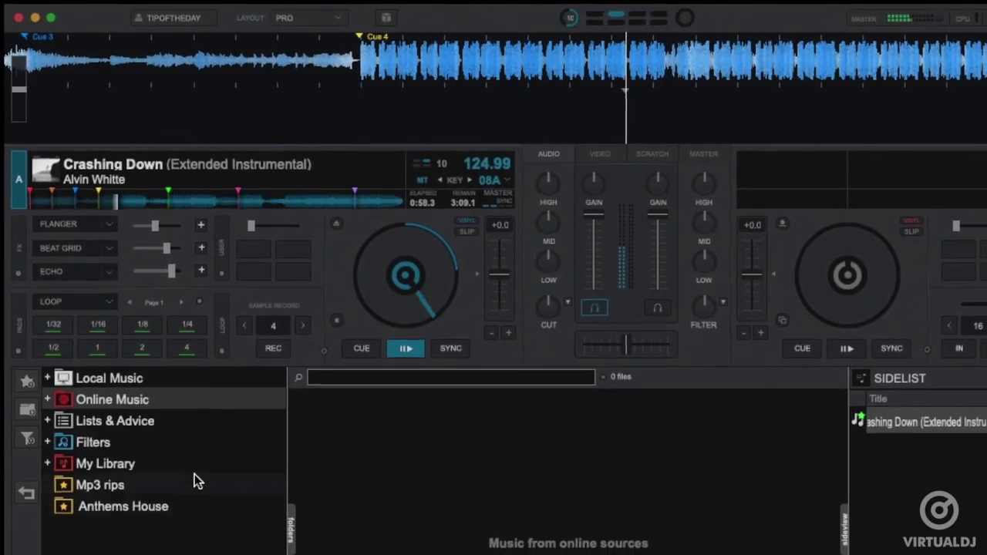
{"action": "left_click", "coordinate": [95, 345]}
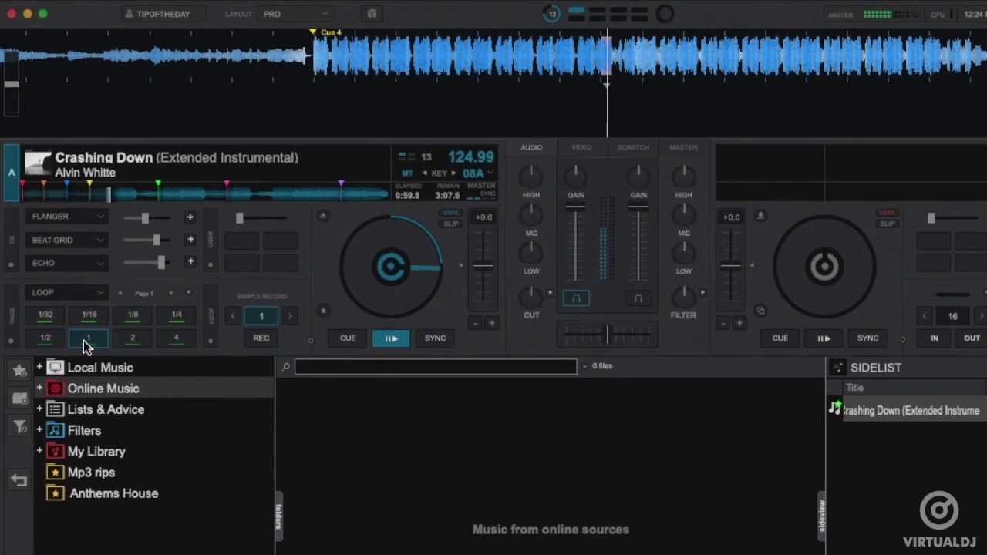
{"action": "left_click", "coordinate": [44, 335]}
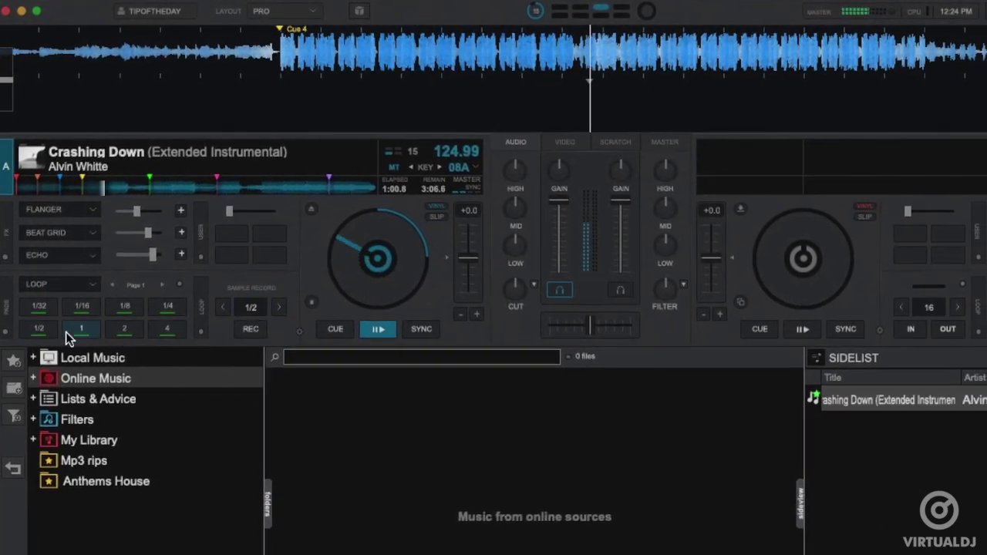
{"action": "left_click", "coordinate": [123, 327]}
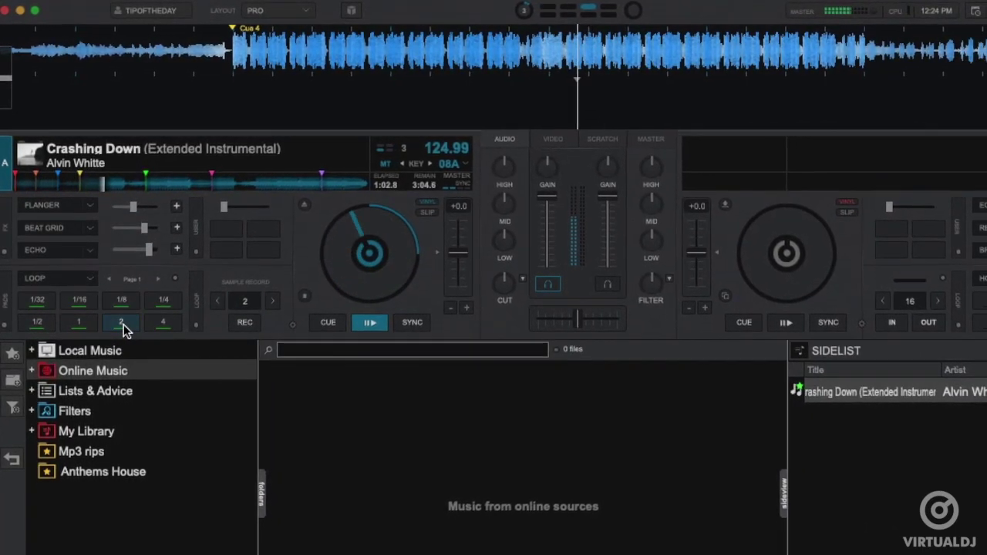
Step: Switch deck A's pads to saved loops and store a 4-beat loop as Saved Loop 1
{"action": "left_click", "coordinate": [92, 279]}
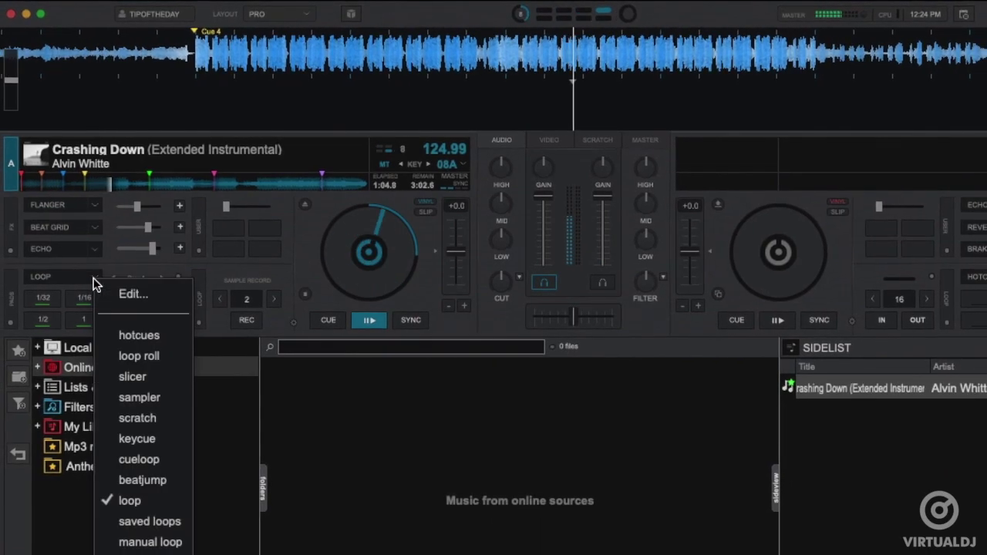
{"action": "left_click", "coordinate": [133, 521]}
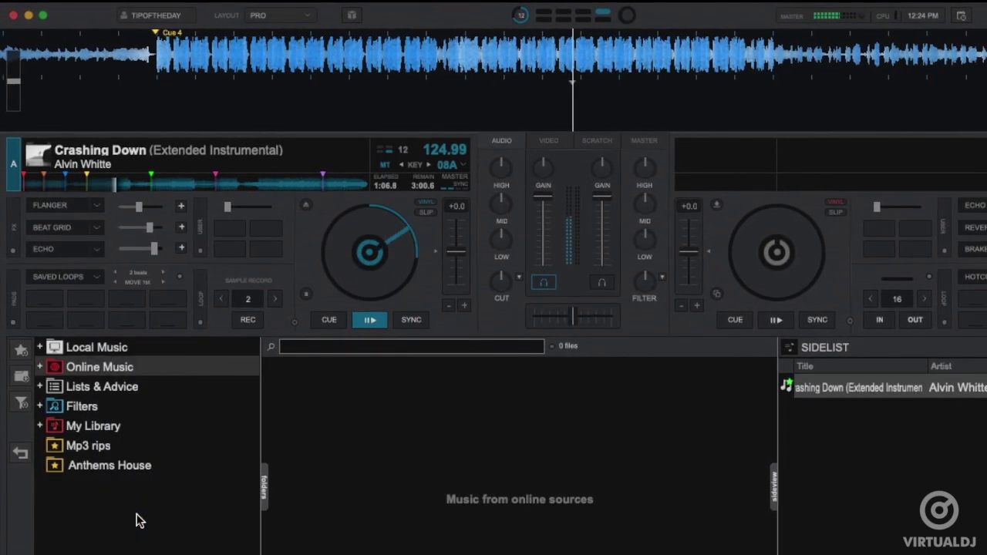
{"action": "left_click", "coordinate": [275, 299]}
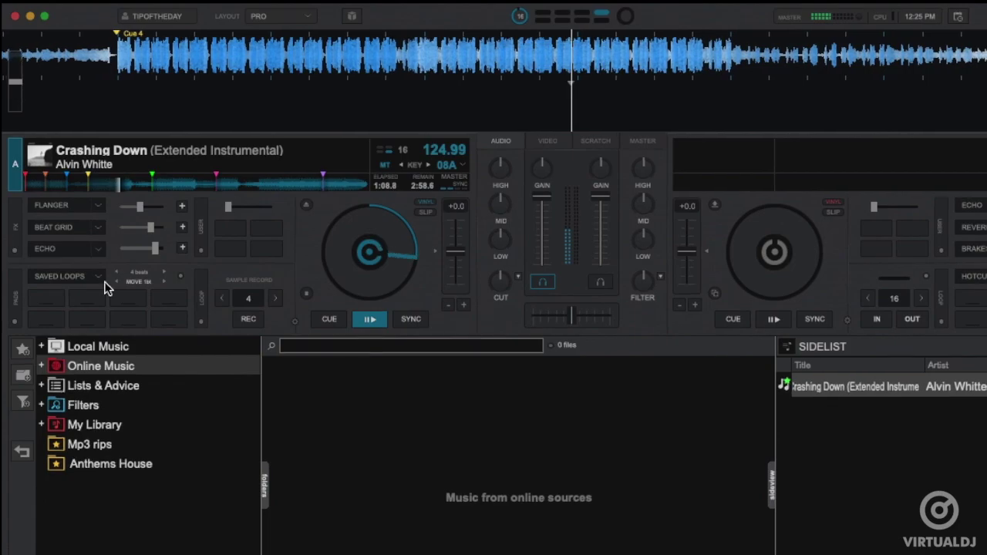
{"action": "left_click", "coordinate": [44, 302]}
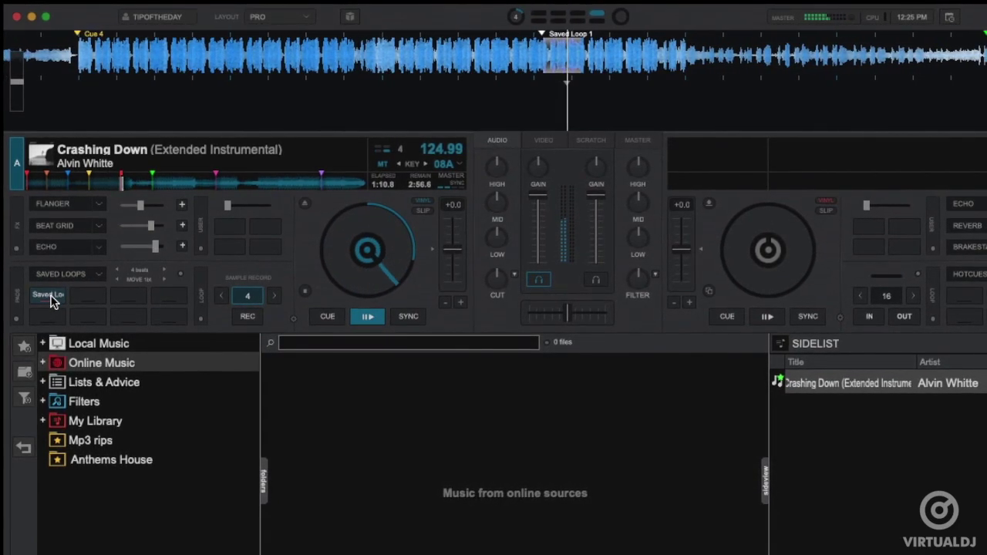
Step: Store a 1-beat loop as Saved Loop 2, then recall Saved Loop 1 and Saved Loop 2
{"action": "left_click", "coordinate": [50, 300]}
{"action": "left_click", "coordinate": [221, 294]}
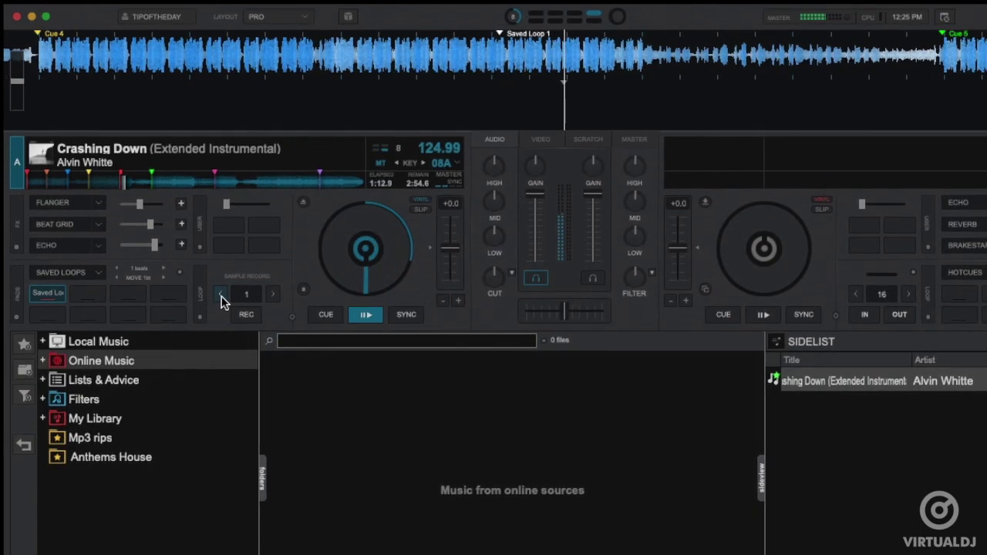
{"action": "left_click", "coordinate": [221, 295]}
{"action": "left_click", "coordinate": [89, 294]}
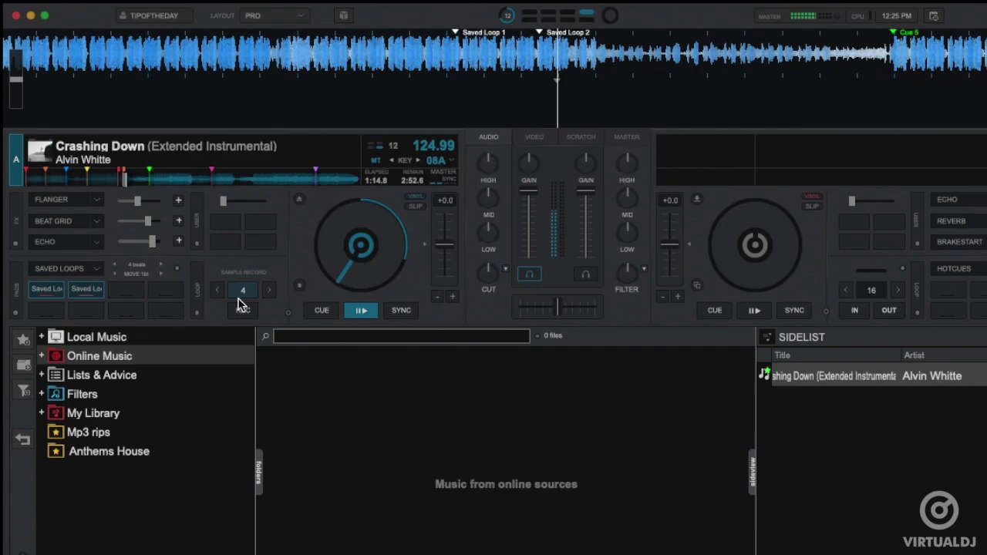
{"action": "left_click", "coordinate": [52, 293]}
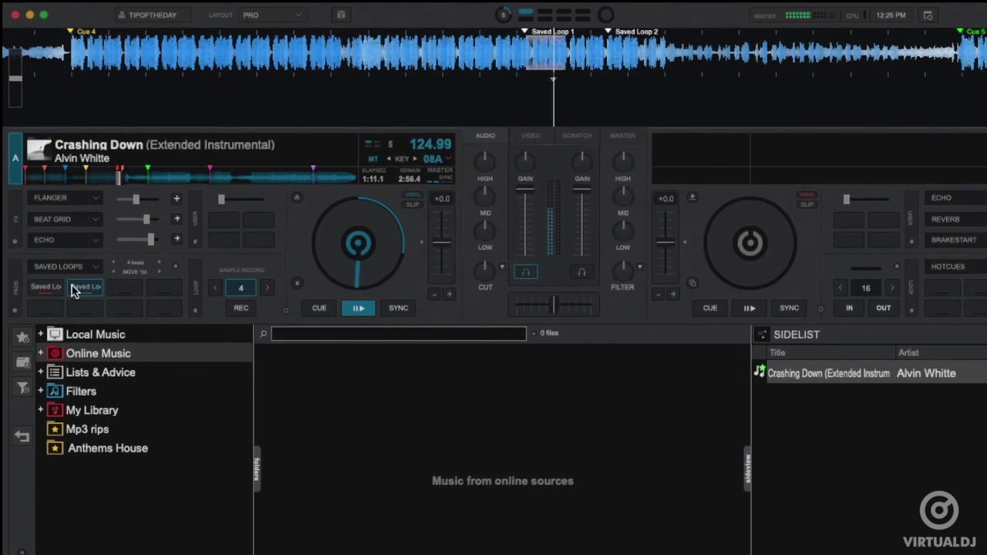
{"action": "left_click", "coordinate": [87, 289]}
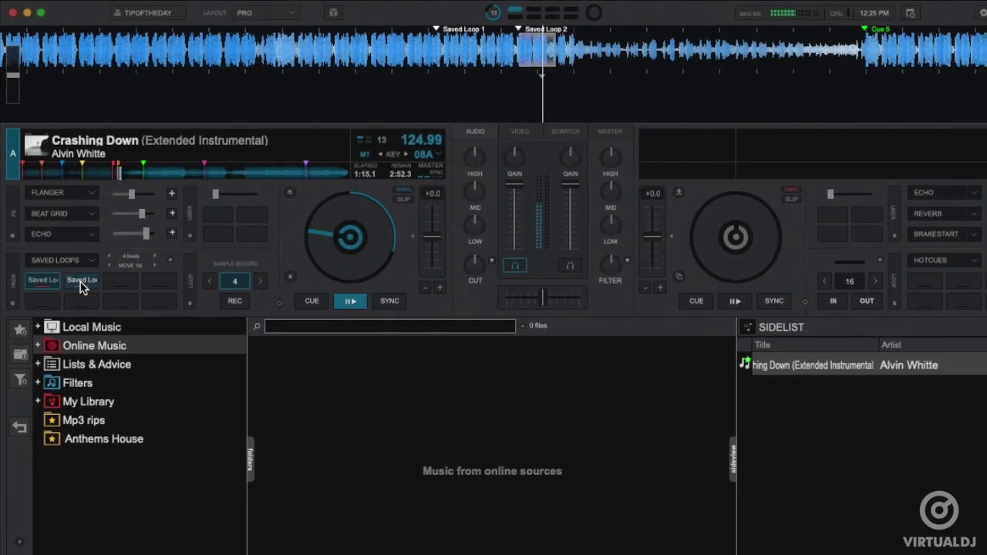
Step: On deck A's manual loop page, set a loop, halve it to 2 beats, then double it
{"action": "left_click", "coordinate": [77, 259]}
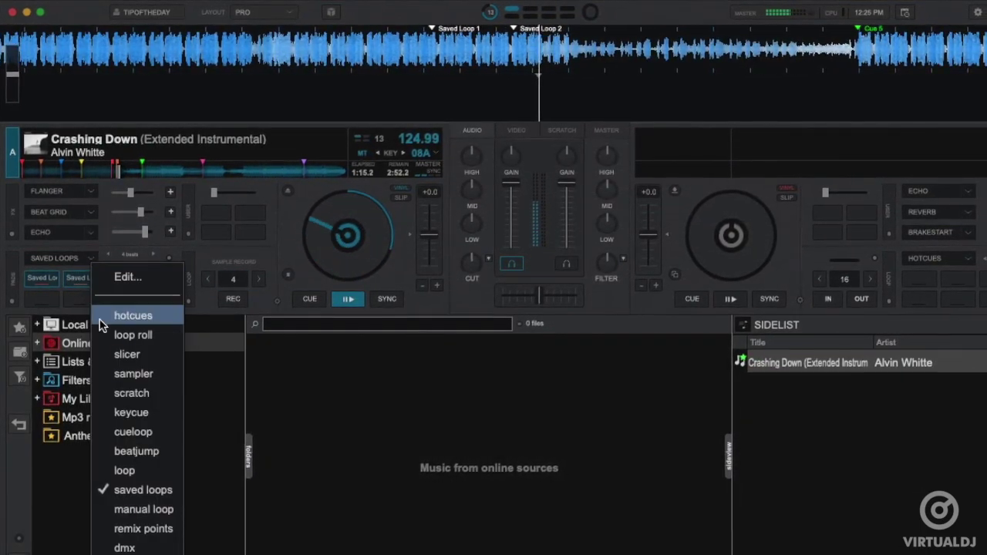
{"action": "left_click", "coordinate": [130, 507]}
{"action": "left_click", "coordinate": [42, 277]}
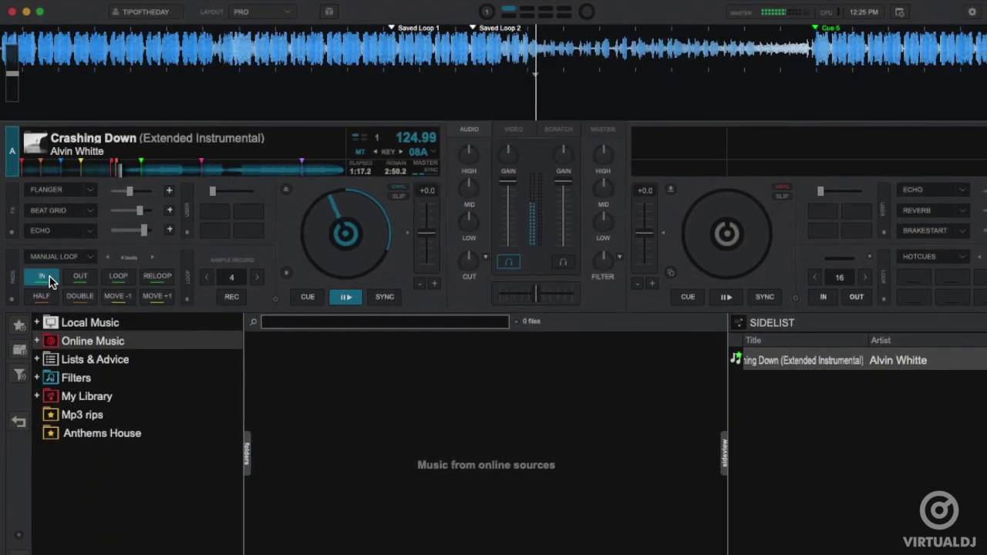
{"action": "left_click", "coordinate": [77, 278]}
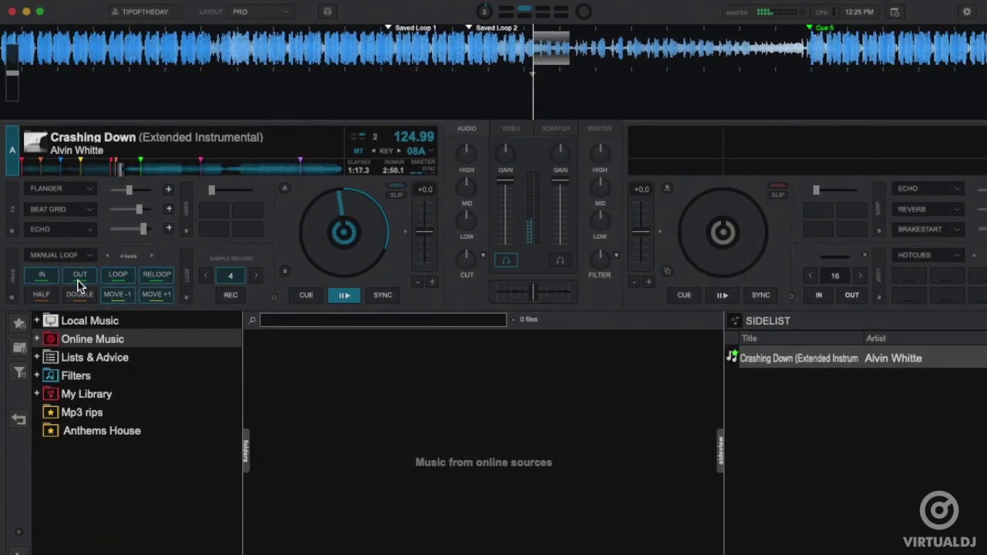
{"action": "left_click", "coordinate": [44, 300]}
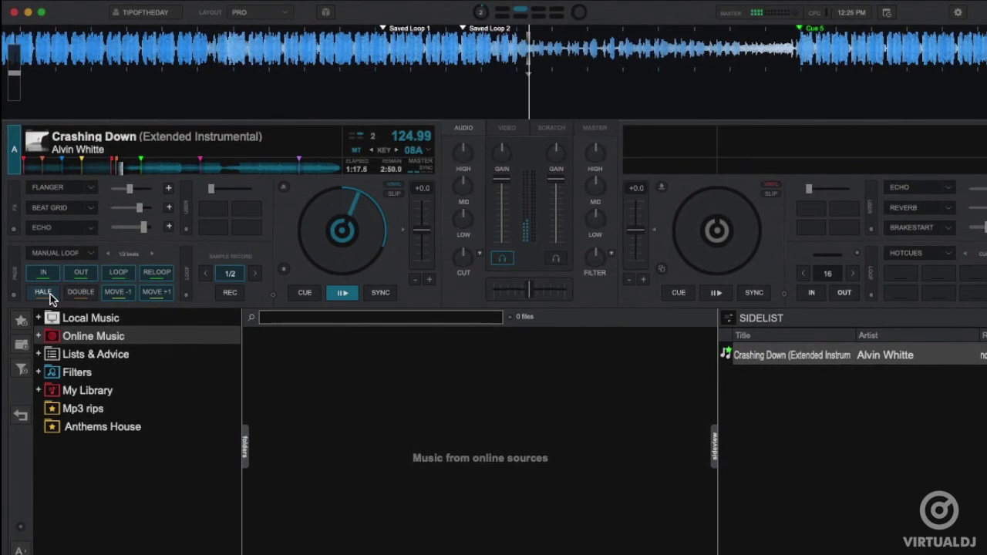
{"action": "left_click", "coordinate": [90, 296]}
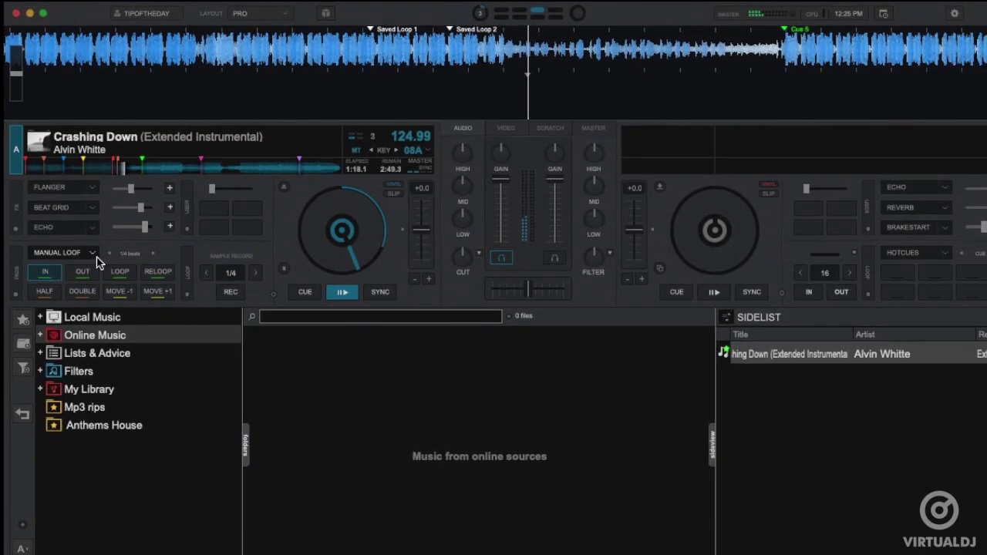
Step: Show remix points on deck A's pads, jump to Break 3 and End Break, and open remix point editing
{"action": "left_click", "coordinate": [92, 255]}
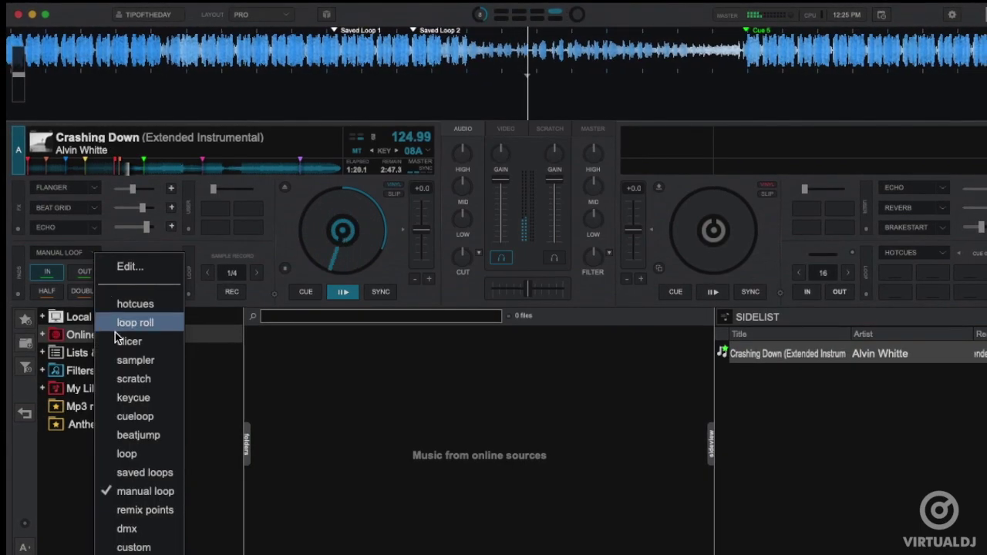
{"action": "left_click", "coordinate": [136, 509]}
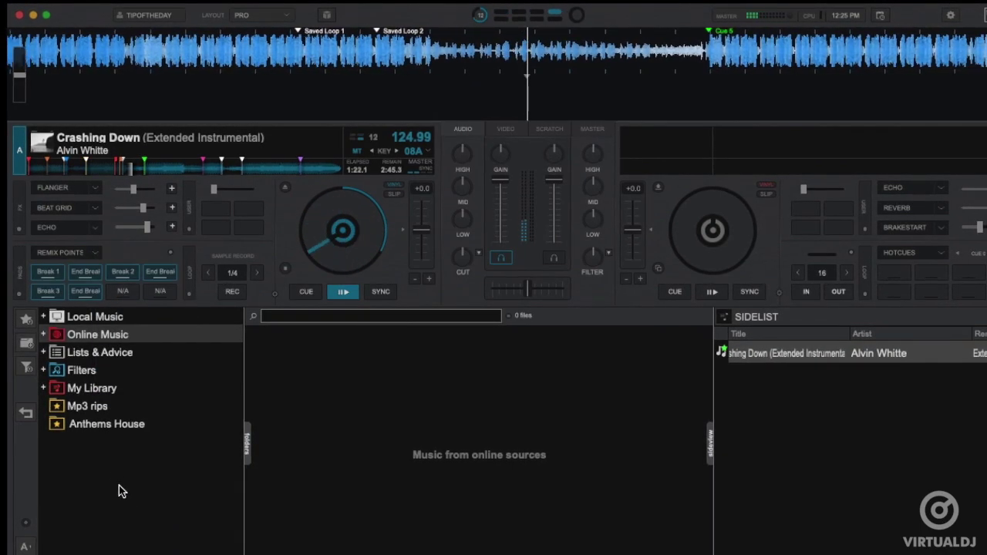
{"action": "left_click", "coordinate": [43, 290]}
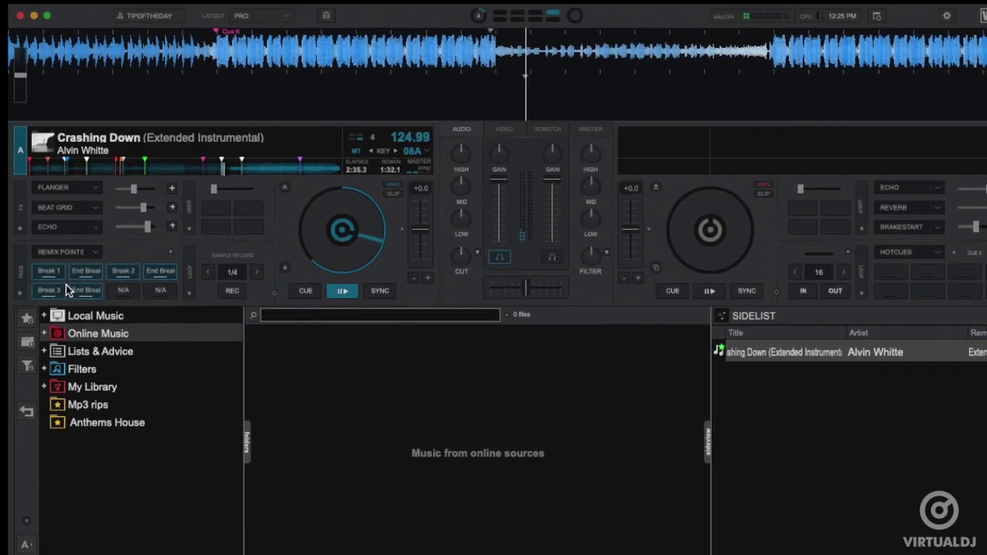
{"action": "left_click", "coordinate": [71, 292]}
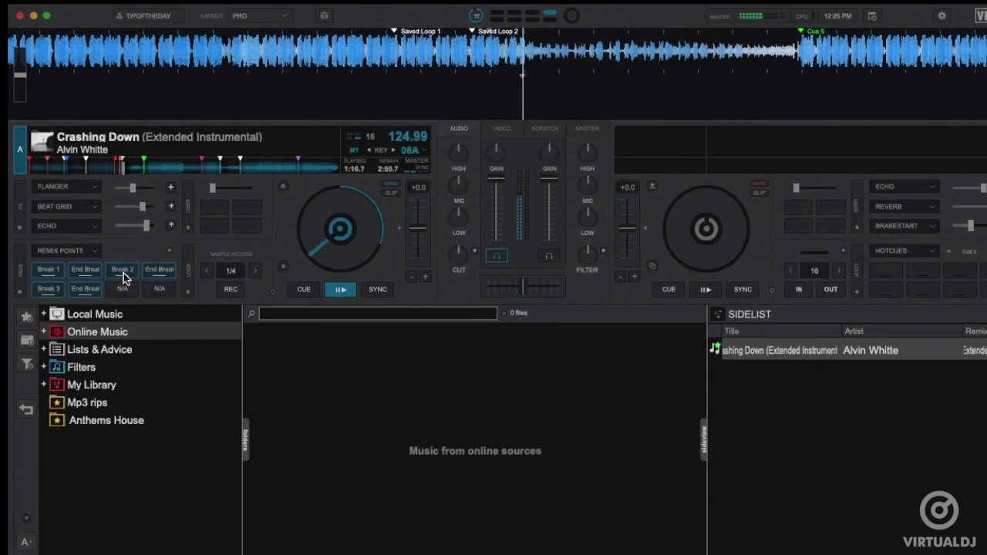
{"action": "left_click", "coordinate": [172, 256]}
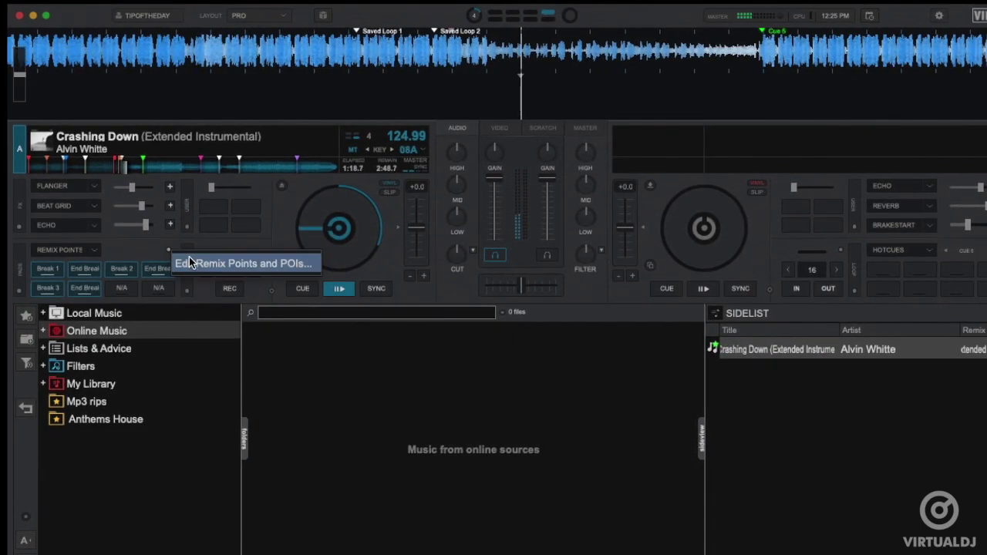
{"action": "left_click", "coordinate": [200, 264]}
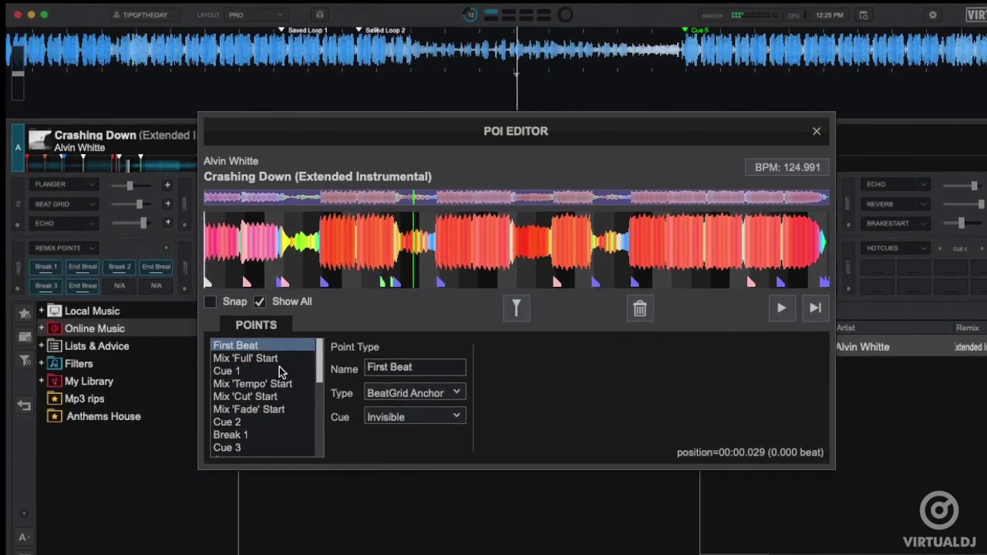
{"action": "scroll", "coordinate": [284, 385], "scroll_direction": "down", "scroll_amount": 1}
{"action": "scroll", "coordinate": [280, 371], "scroll_direction": "down", "scroll_amount": 5}
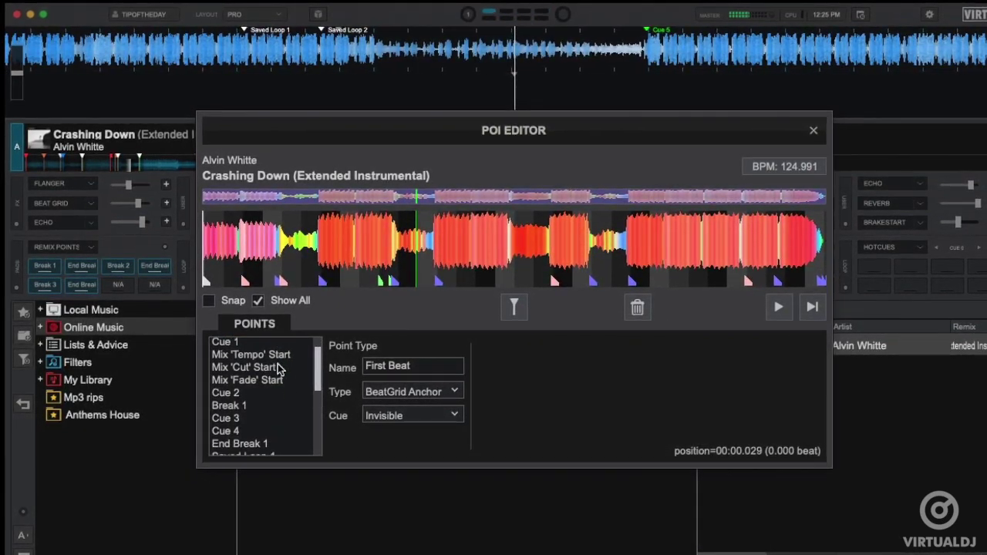
{"action": "scroll", "coordinate": [278, 369], "scroll_direction": "down", "scroll_amount": 3}
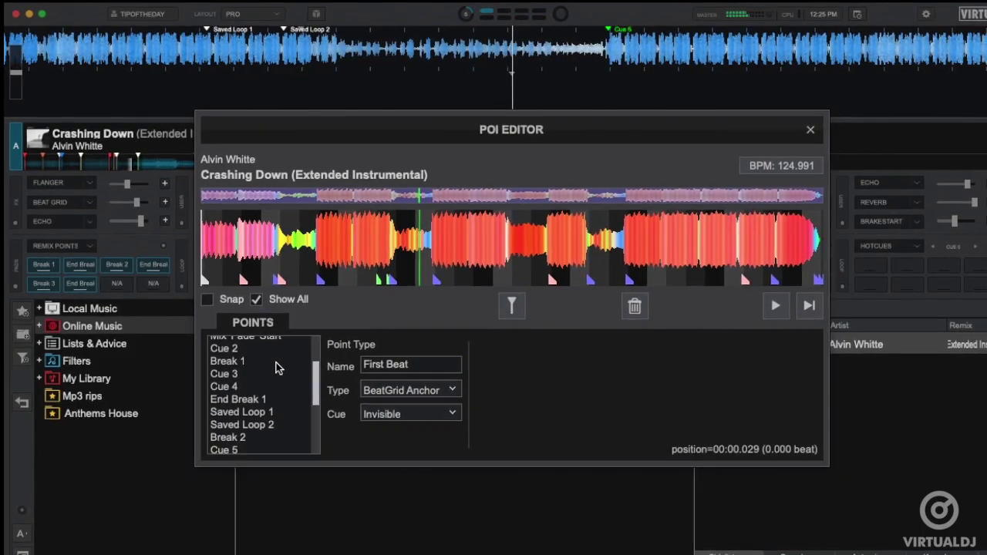
{"action": "scroll", "coordinate": [277, 369], "scroll_direction": "down", "scroll_amount": 6}
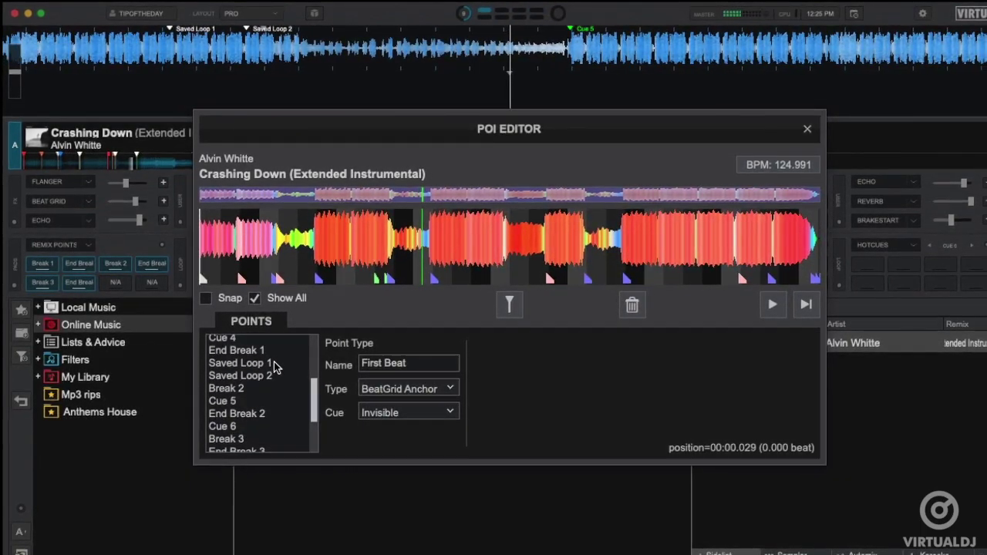
{"action": "scroll", "coordinate": [274, 366], "scroll_direction": "down", "scroll_amount": 1}
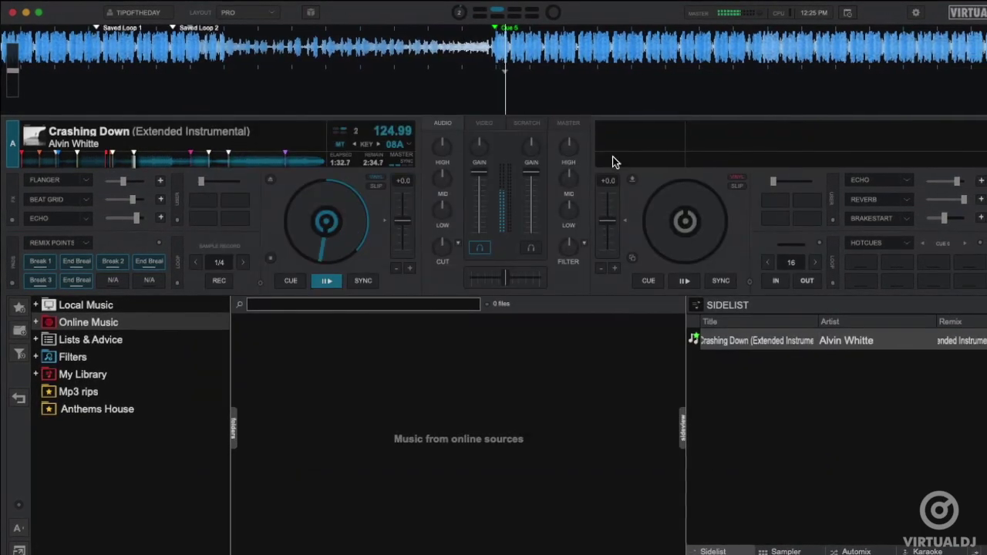
Step: Add a Remix 7 point on the empty pad and switch deck A's pads to the DMX page
{"action": "left_click", "coordinate": [117, 280]}
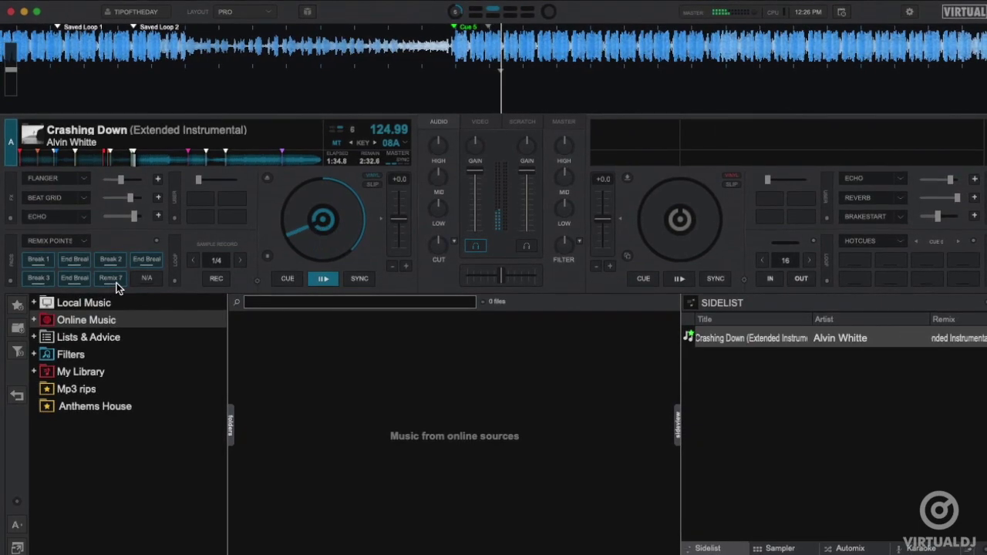
{"action": "left_click", "coordinate": [83, 241]}
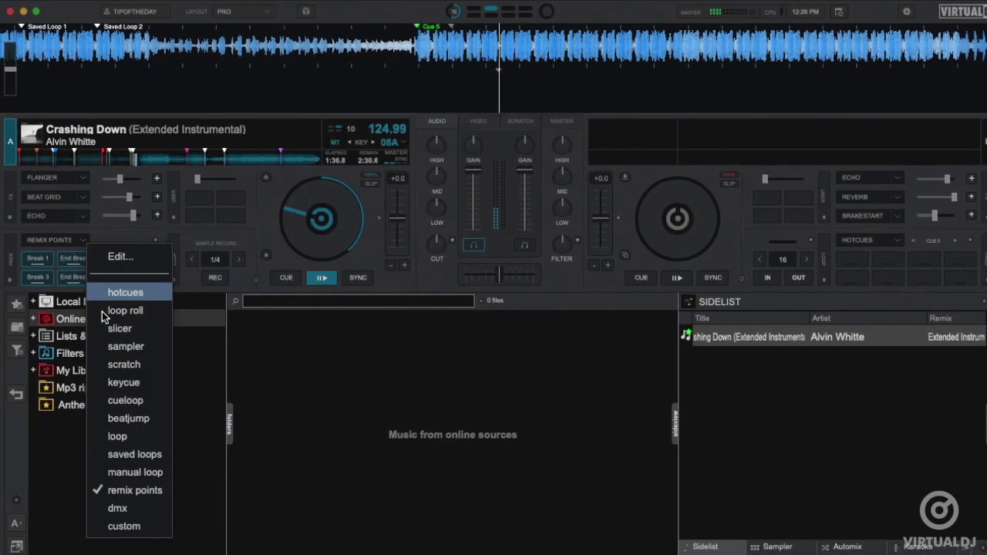
{"action": "left_click", "coordinate": [131, 508]}
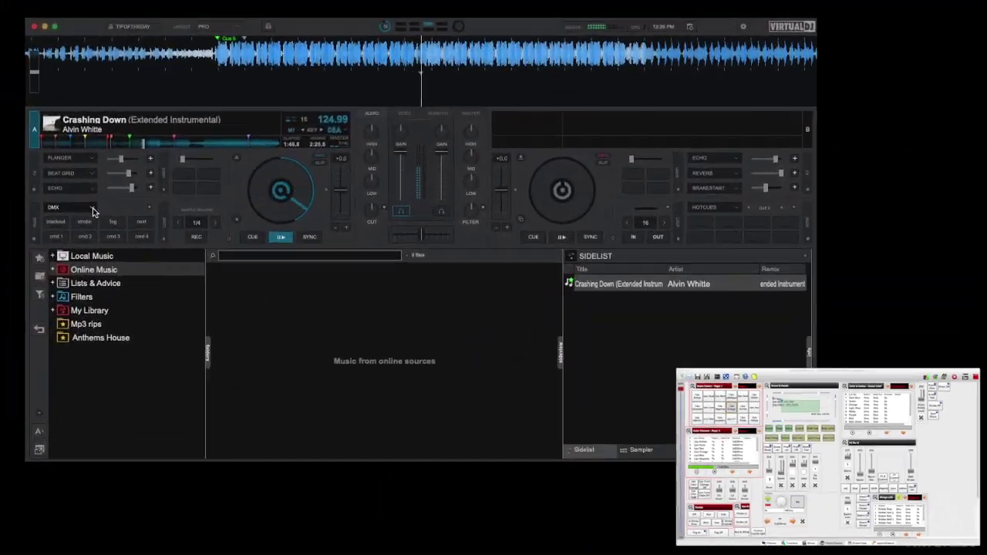
{"action": "left_click", "coordinate": [55, 170]}
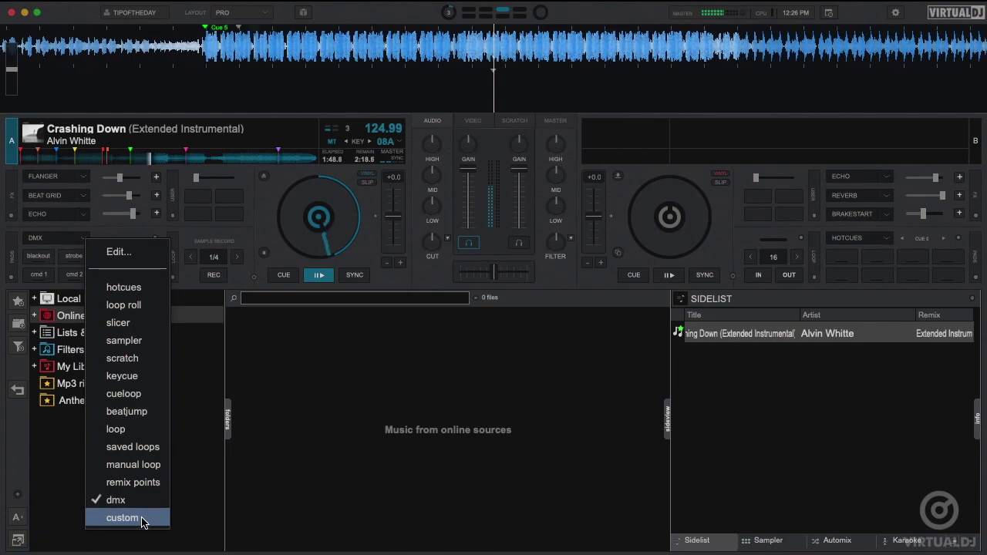
Step: Switch deck A's pads to the empty custom page and start customising the first pad
{"action": "left_click", "coordinate": [123, 518]}
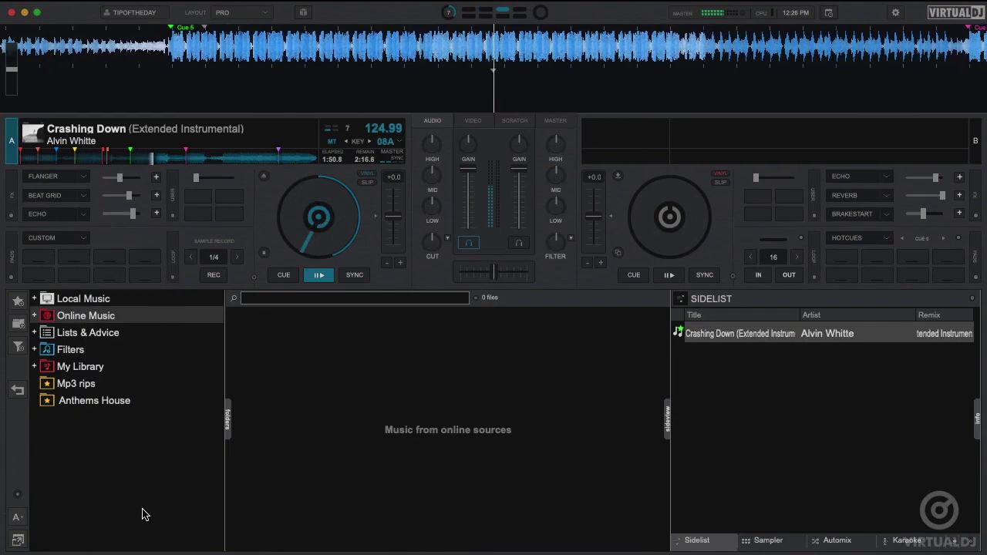
{"action": "left_click", "coordinate": [39, 260]}
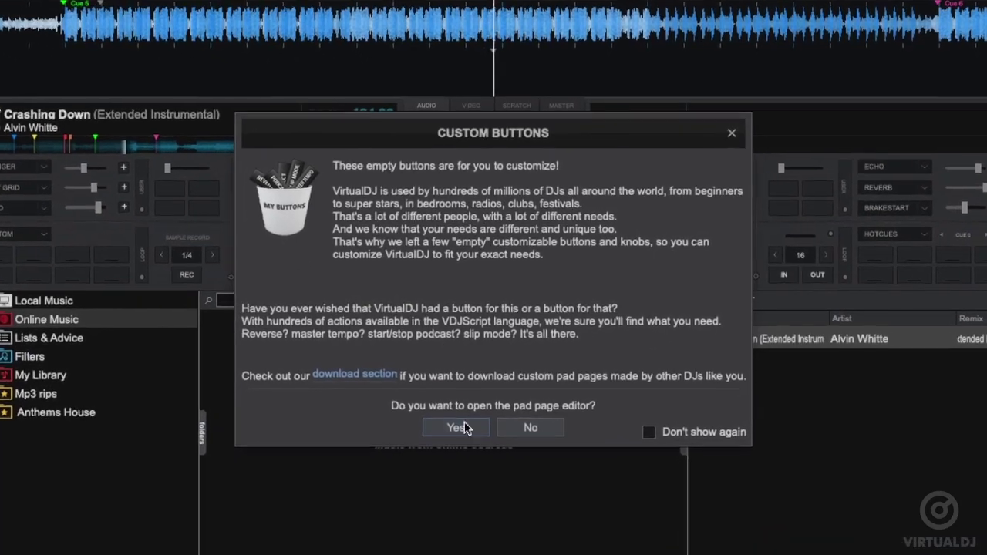
Step: Name custom Pad 1 'Mix now' and assign it the mix_now_nosync action
{"action": "left_click", "coordinate": [462, 428]}
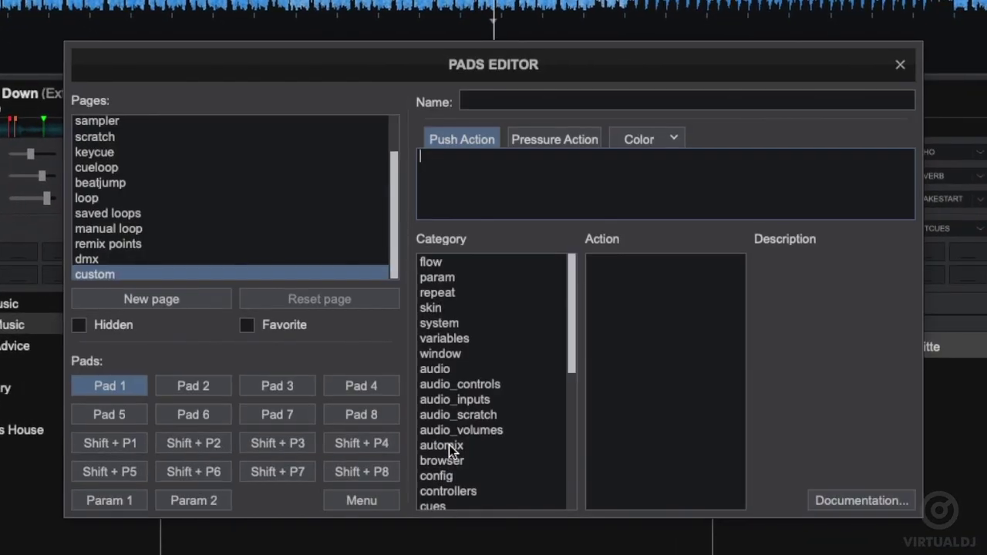
{"action": "left_click", "coordinate": [495, 102]}
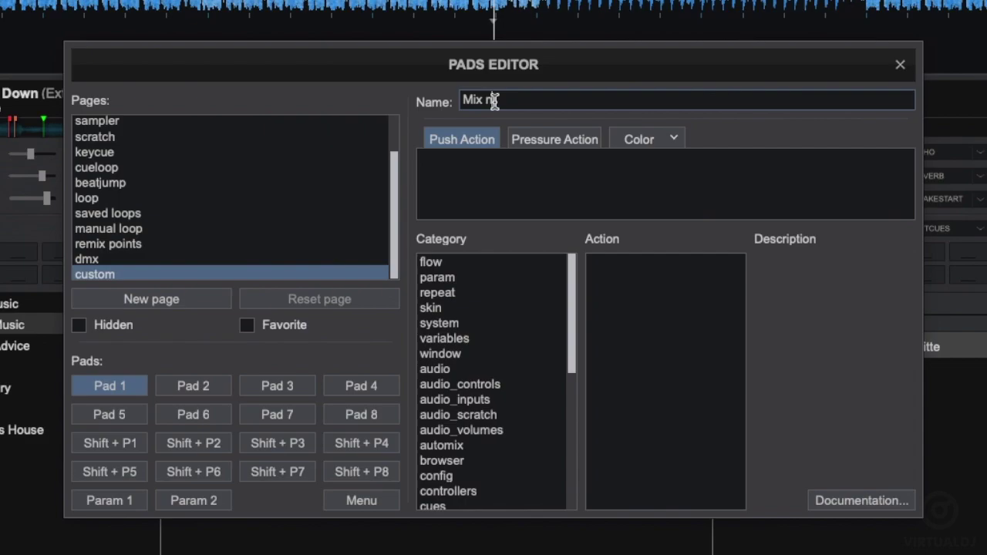
{"action": "type", "text": "mix_and_load_next"}
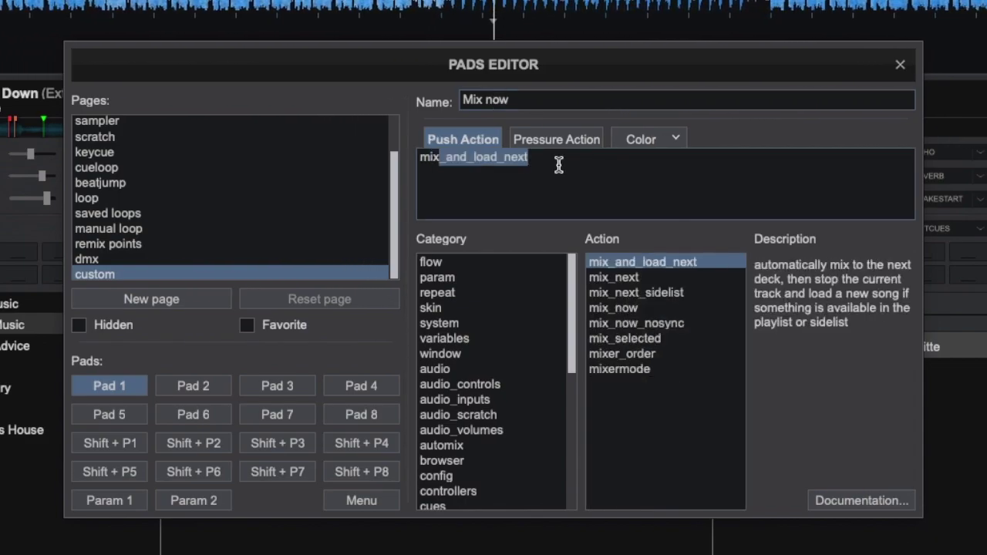
{"action": "left_click", "coordinate": [631, 326]}
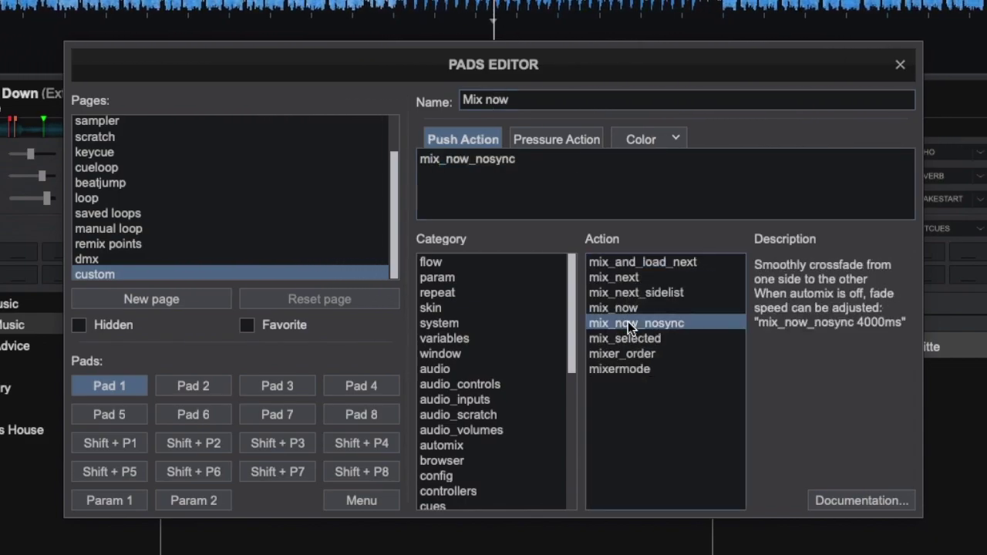
{"action": "left_click", "coordinate": [897, 69]}
Step: Download and install the 32 Samples pad page from the extensions download section
{"action": "left_click", "coordinate": [69, 263]}
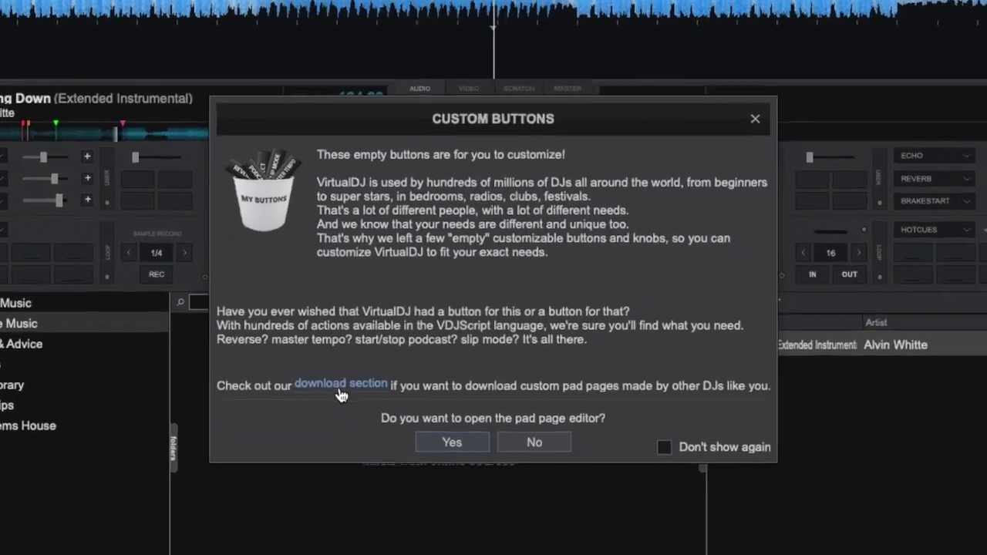
{"action": "left_click", "coordinate": [339, 389]}
{"action": "left_click", "coordinate": [756, 119]}
{"action": "scroll", "coordinate": [614, 294], "scroll_direction": "down", "scroll_amount": 2}
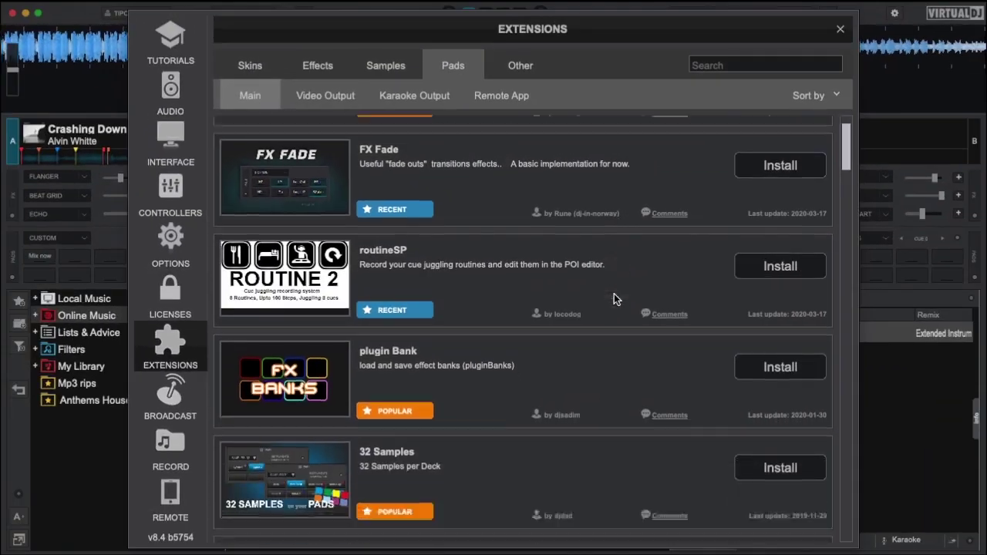
{"action": "scroll", "coordinate": [614, 294], "scroll_direction": "down", "scroll_amount": 2}
{"action": "left_click", "coordinate": [781, 262]}
{"action": "left_click", "coordinate": [487, 319]}
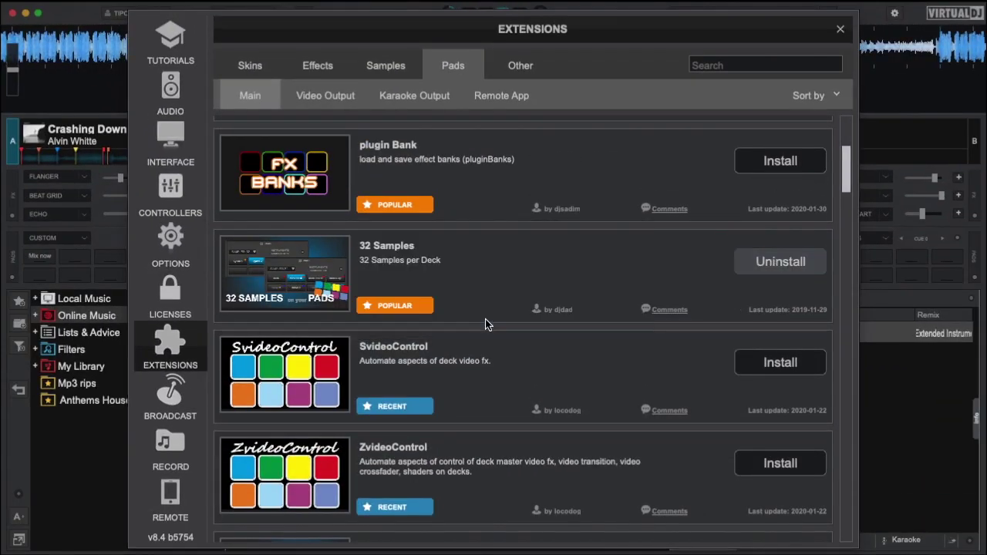
{"action": "left_click", "coordinate": [841, 29]}
{"action": "left_click", "coordinate": [81, 238]}
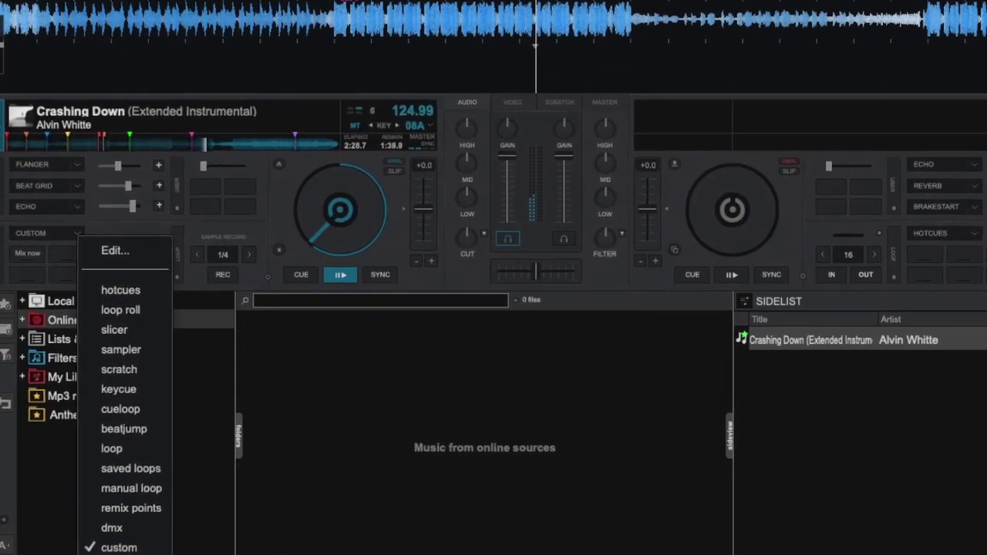
Step: Show the 32 Samples page on deck A's pads, with samples like Saxo and Hands Up
{"action": "left_click", "coordinate": [116, 552]}
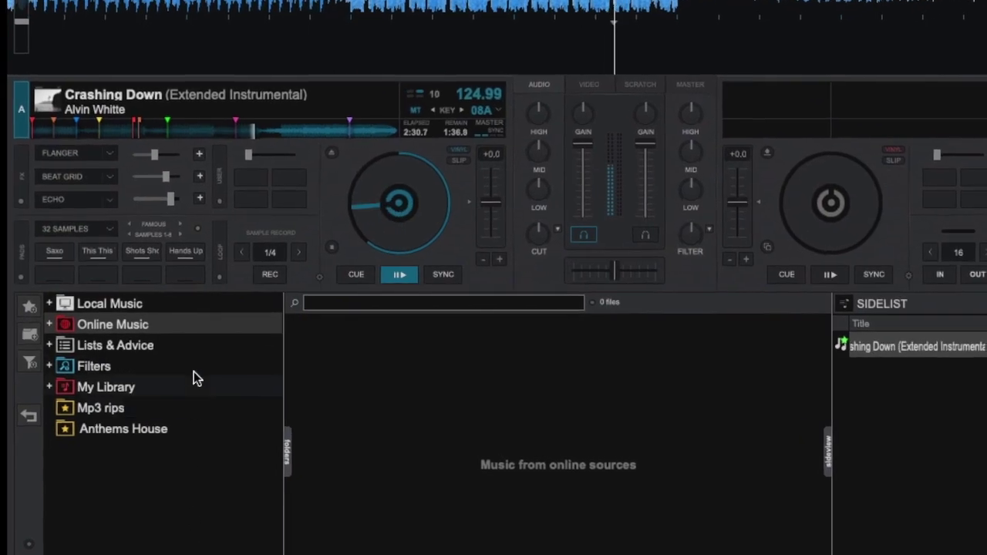